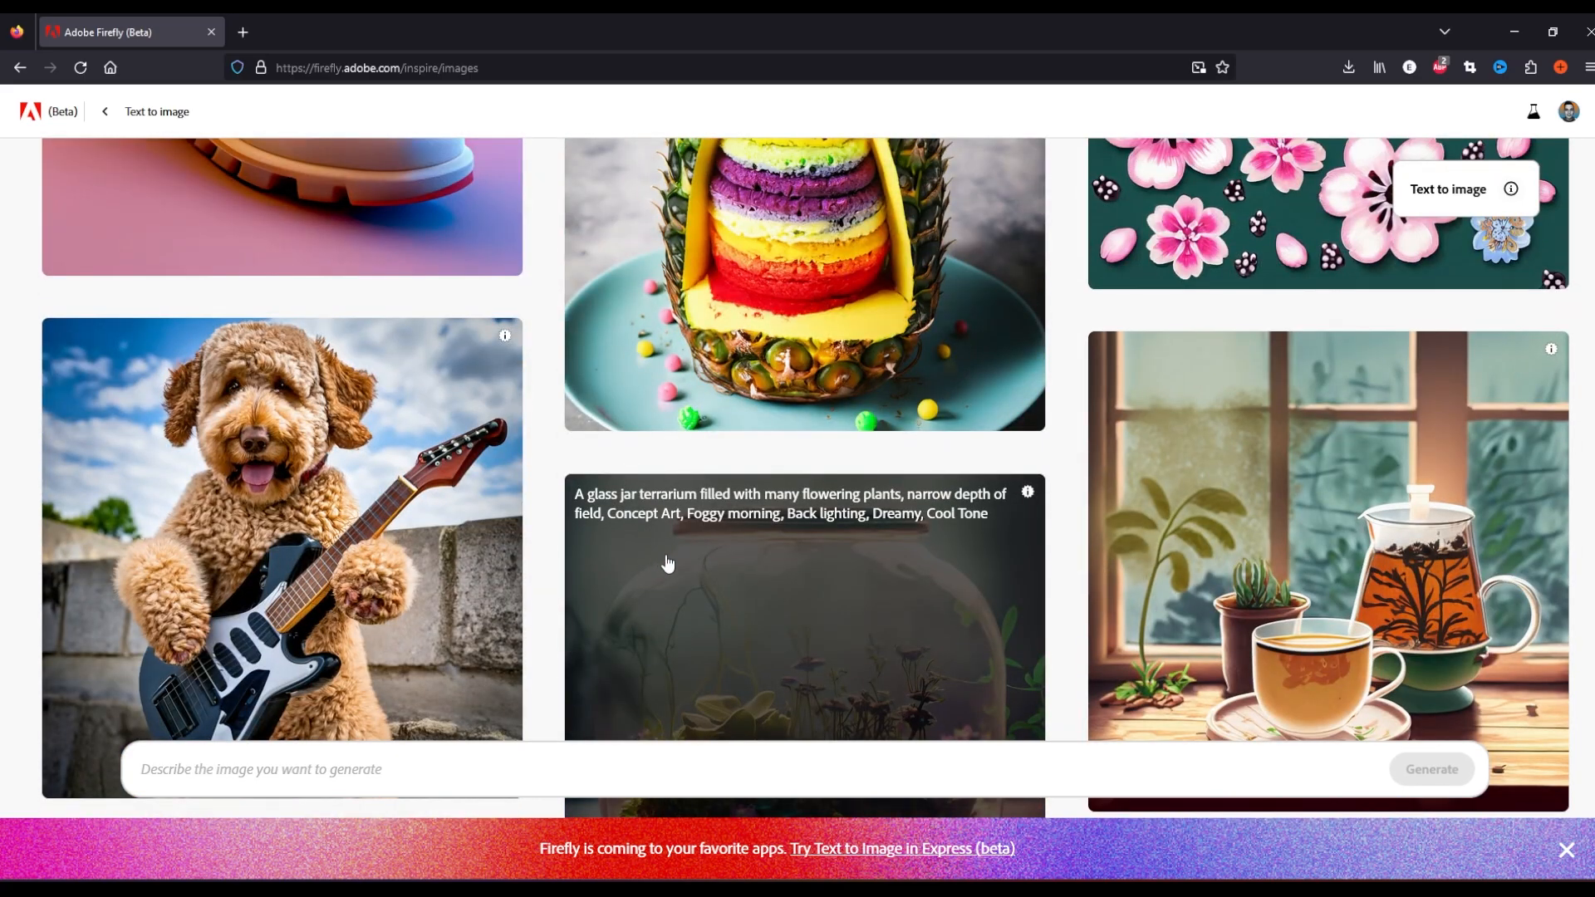
scroll(669, 564, "up", 4)
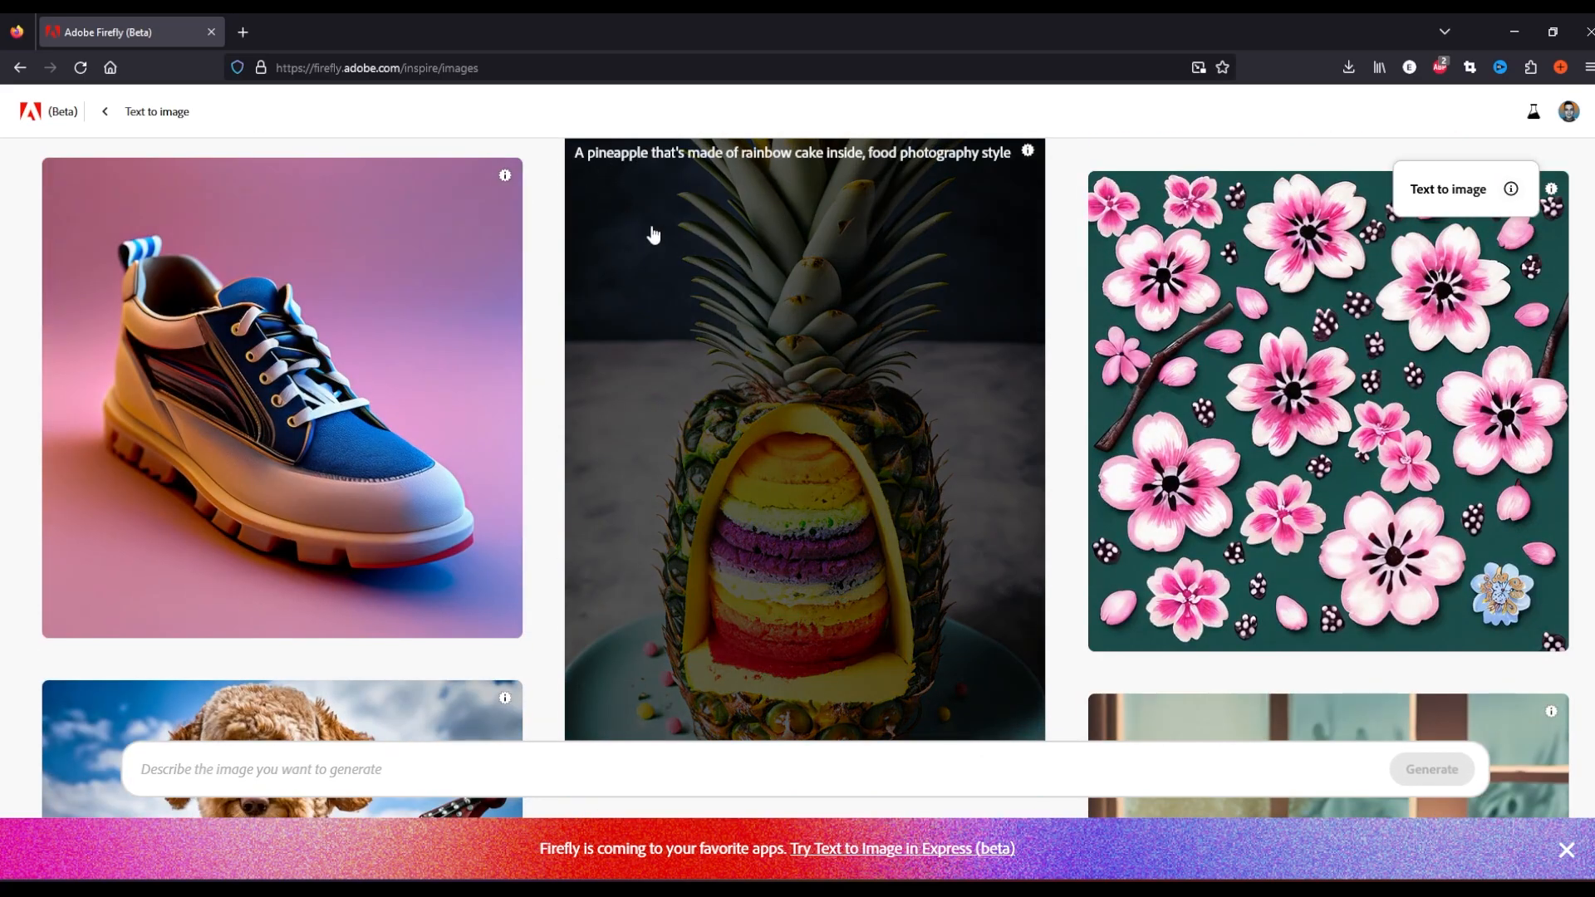
Generate Text to image results from the prompt "pineapple on a table"
mouse_move(1025, 151)
scroll(807, 544, "down", 20)
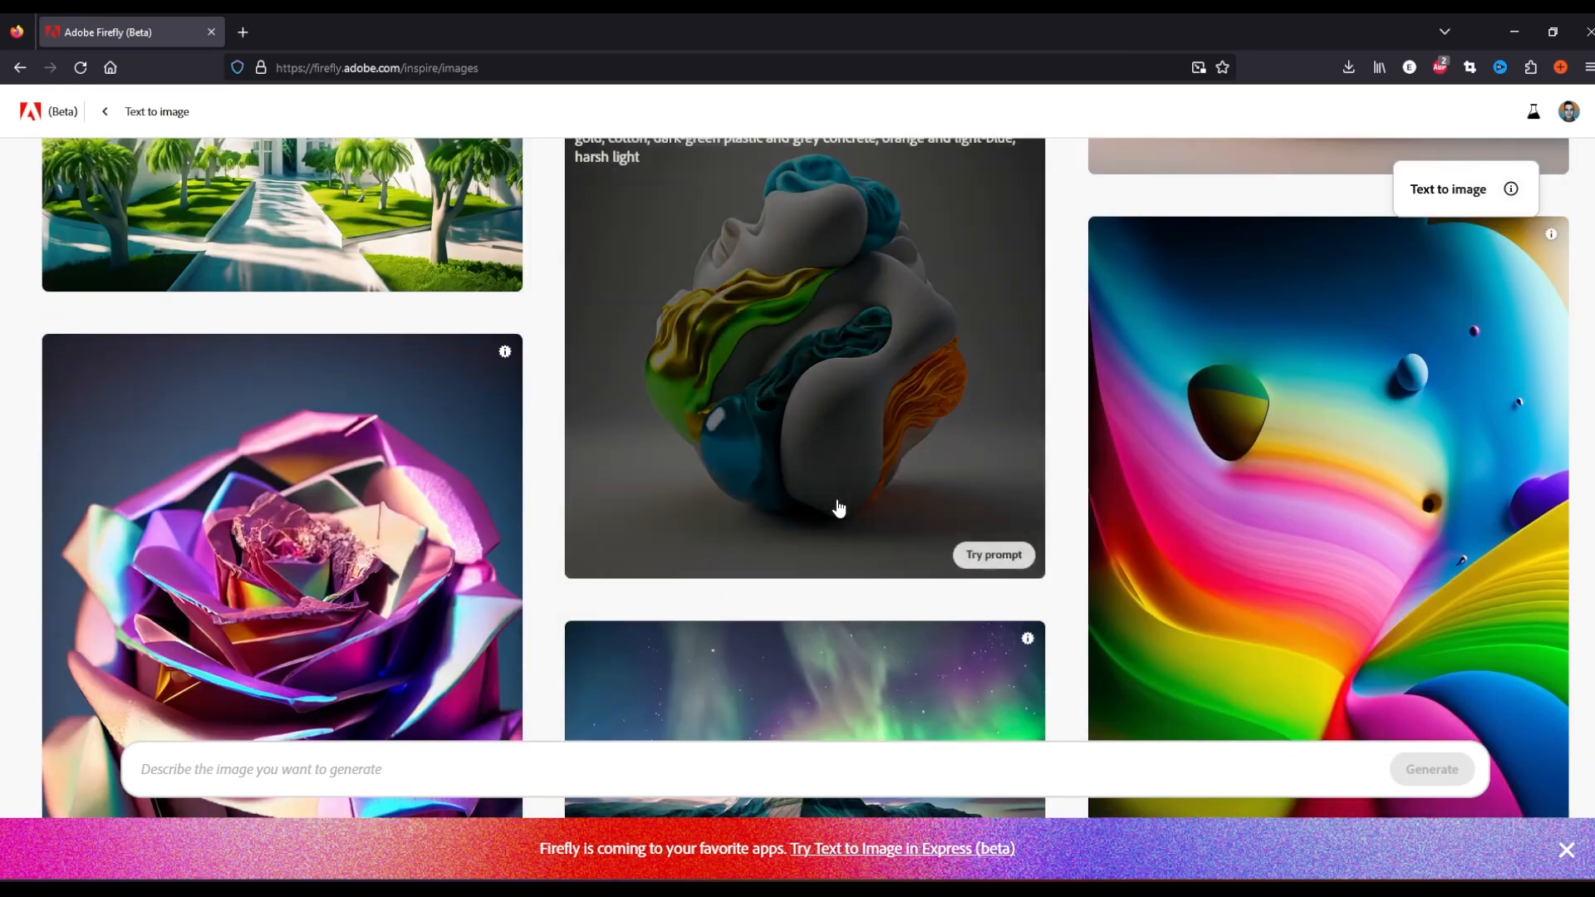
scroll(839, 509, "down", 5)
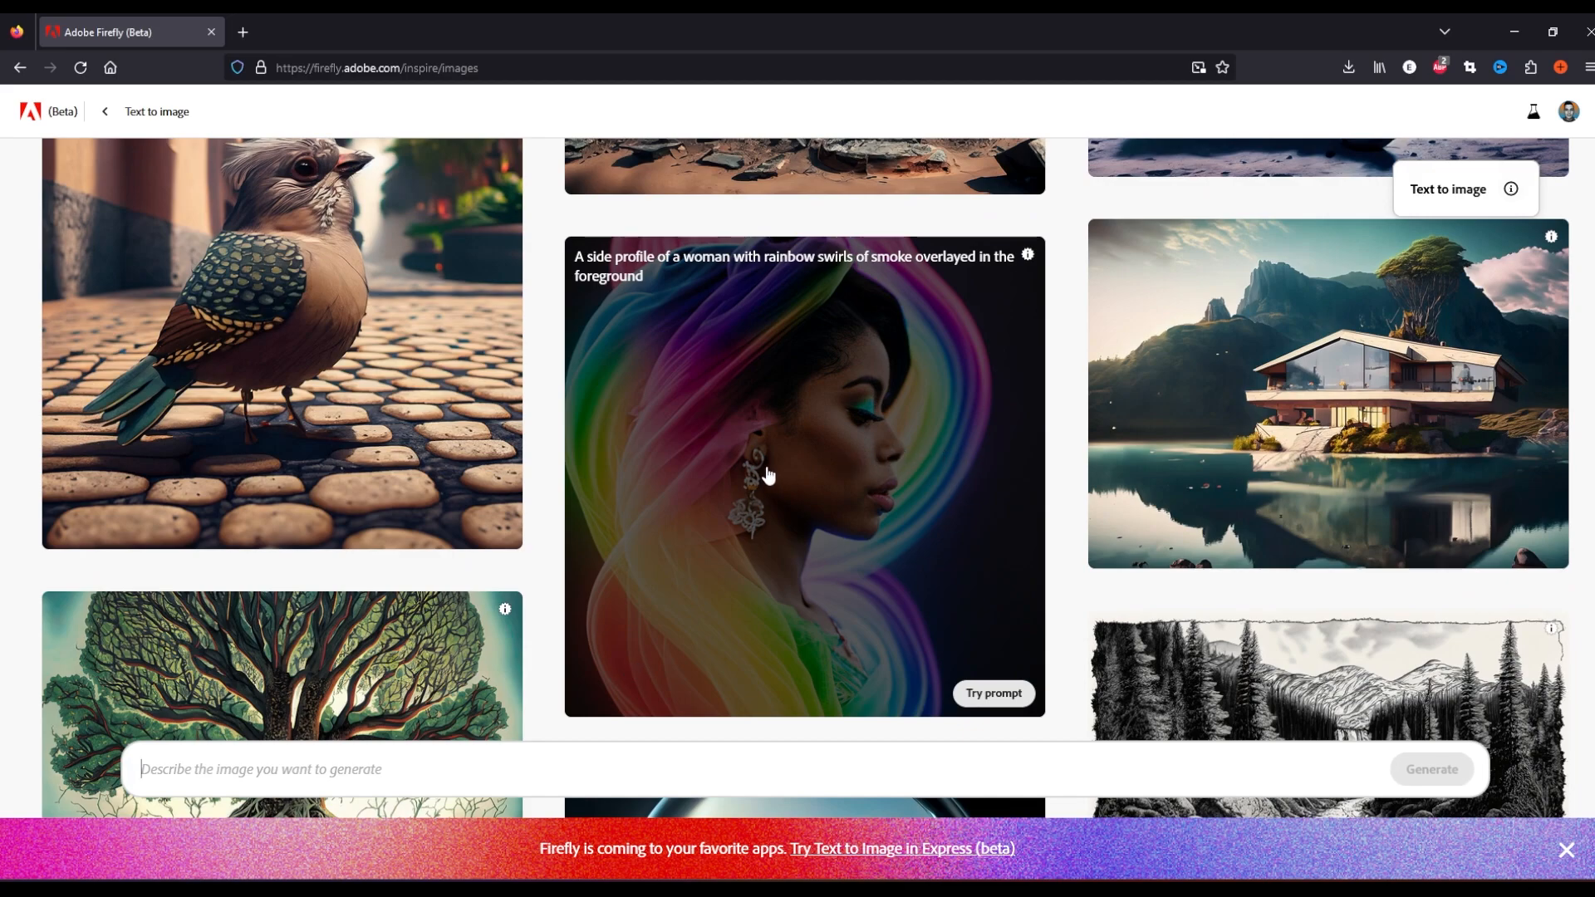
type("pineapple on a tabl")
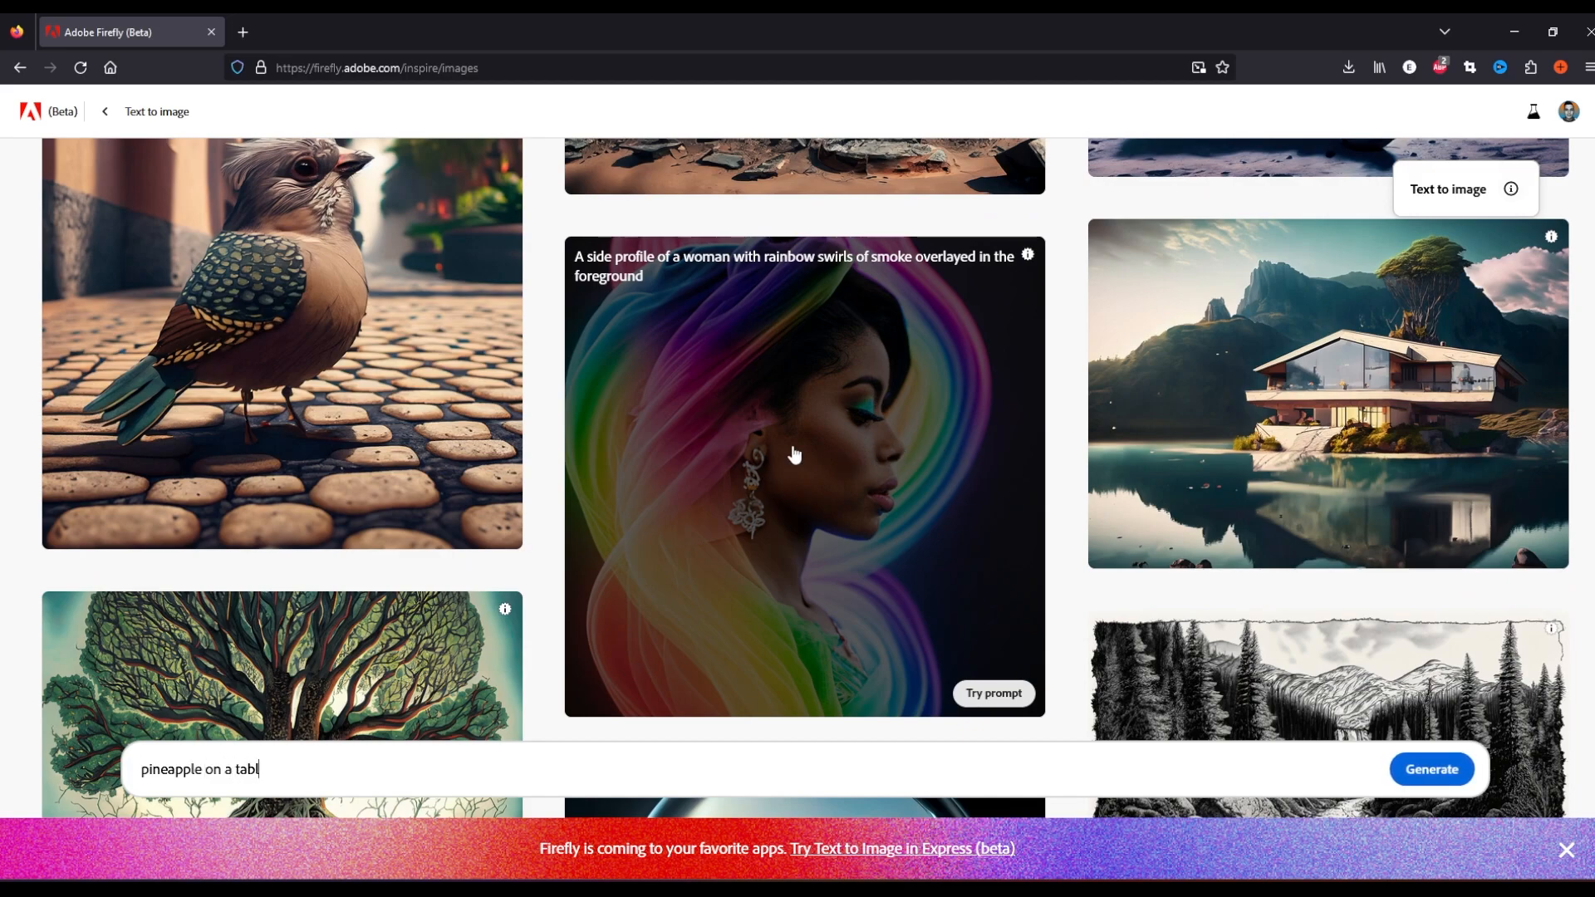
type("e")
key("Return")
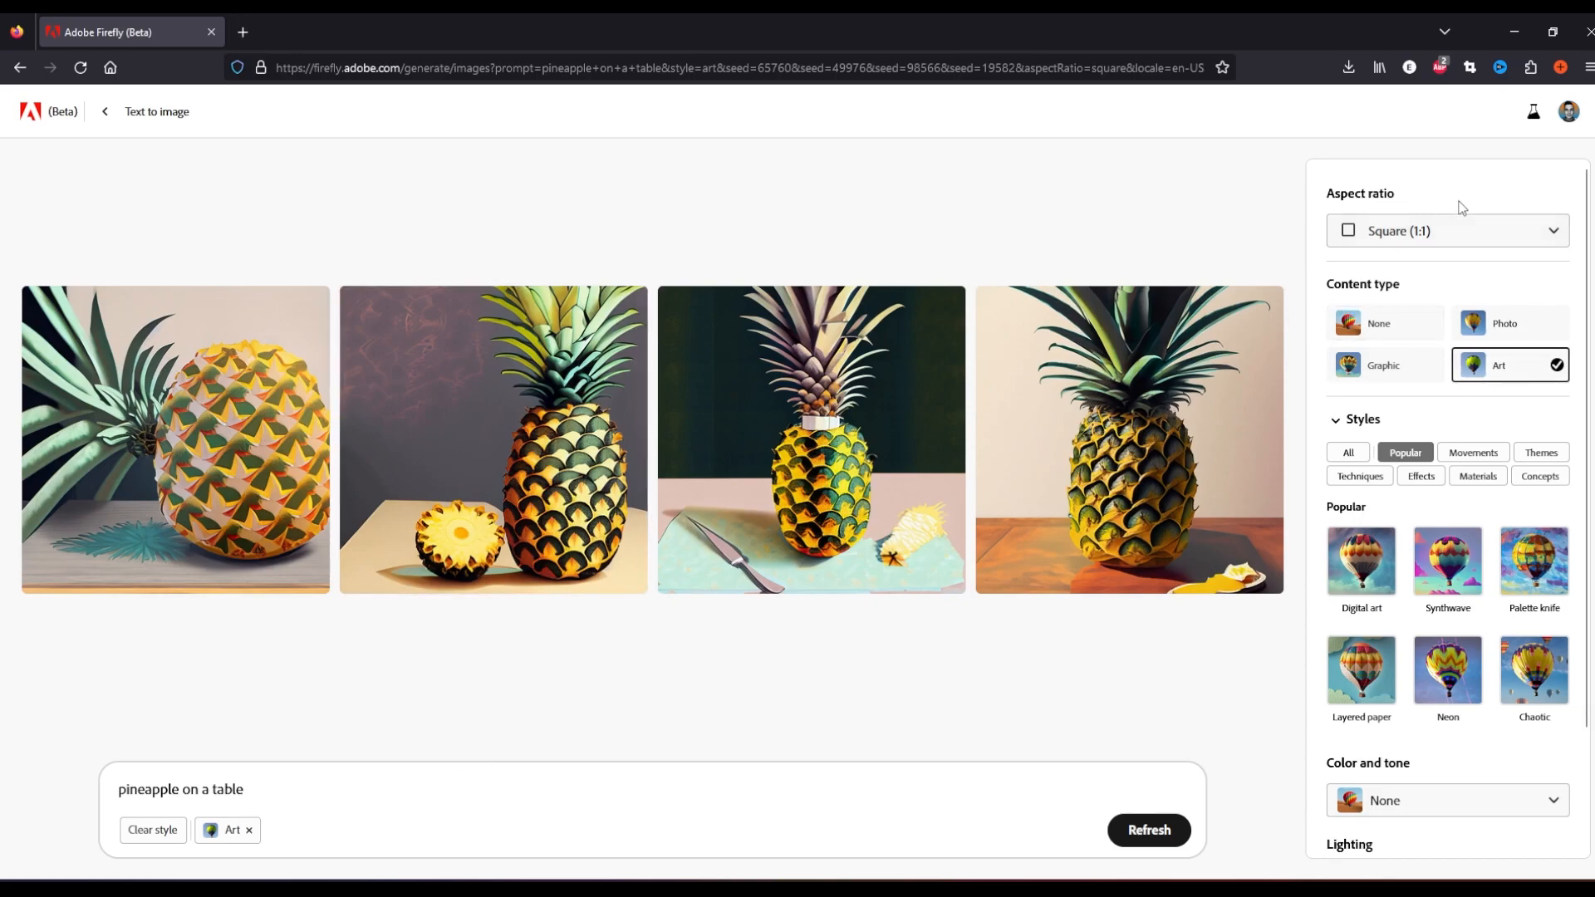
Keep the aspect ratio at Square (1:1) and switch the content type to Photo
left_click(1430, 243)
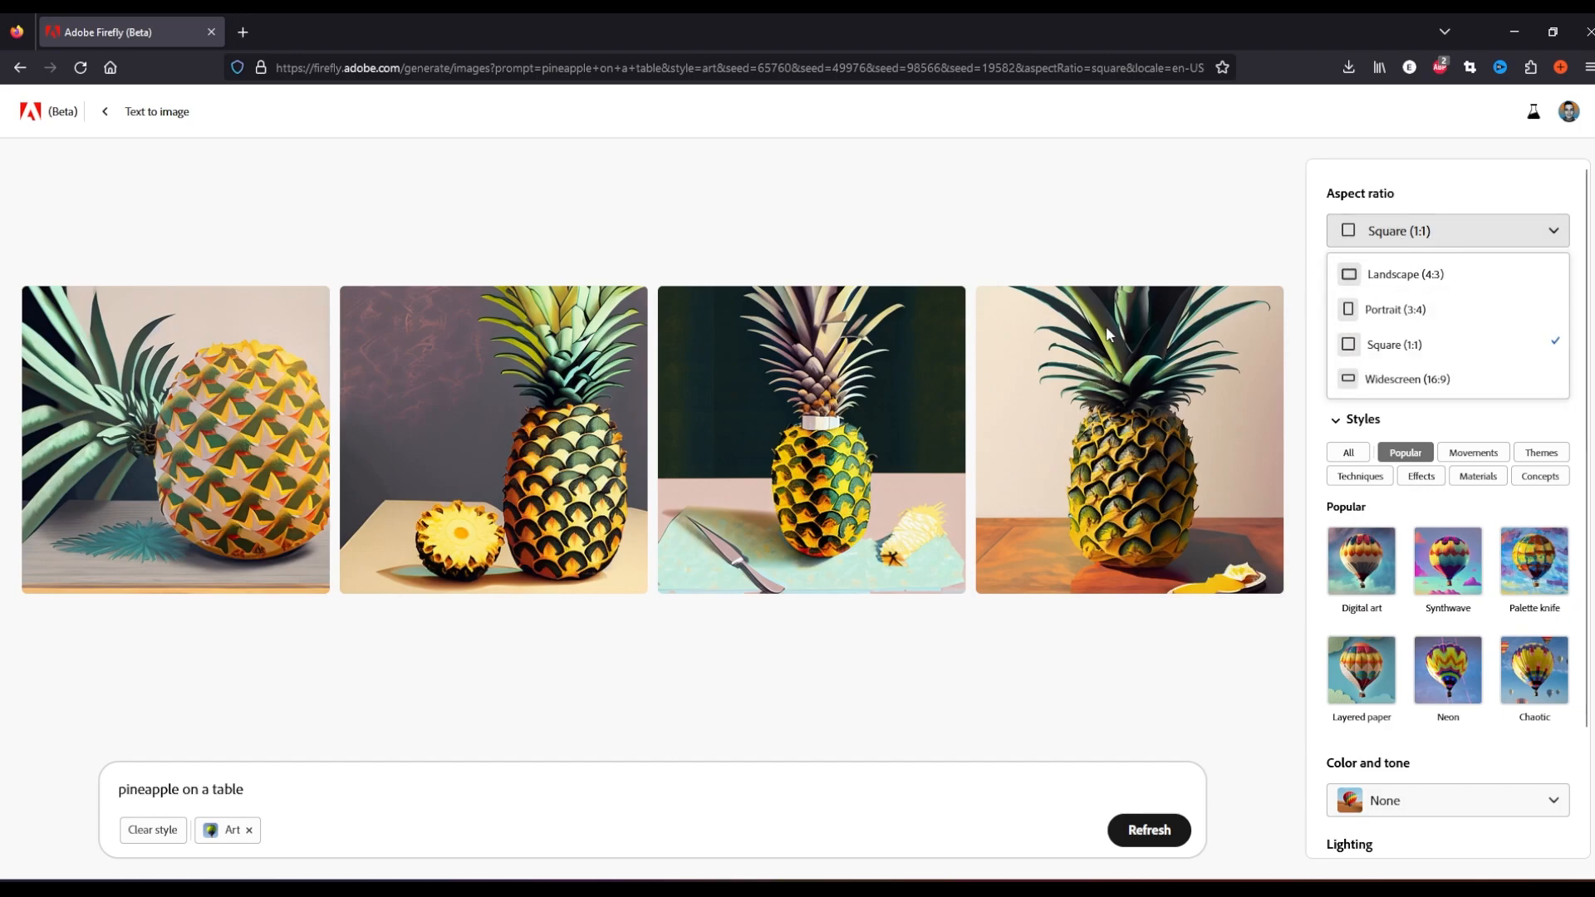
left_click(1411, 359)
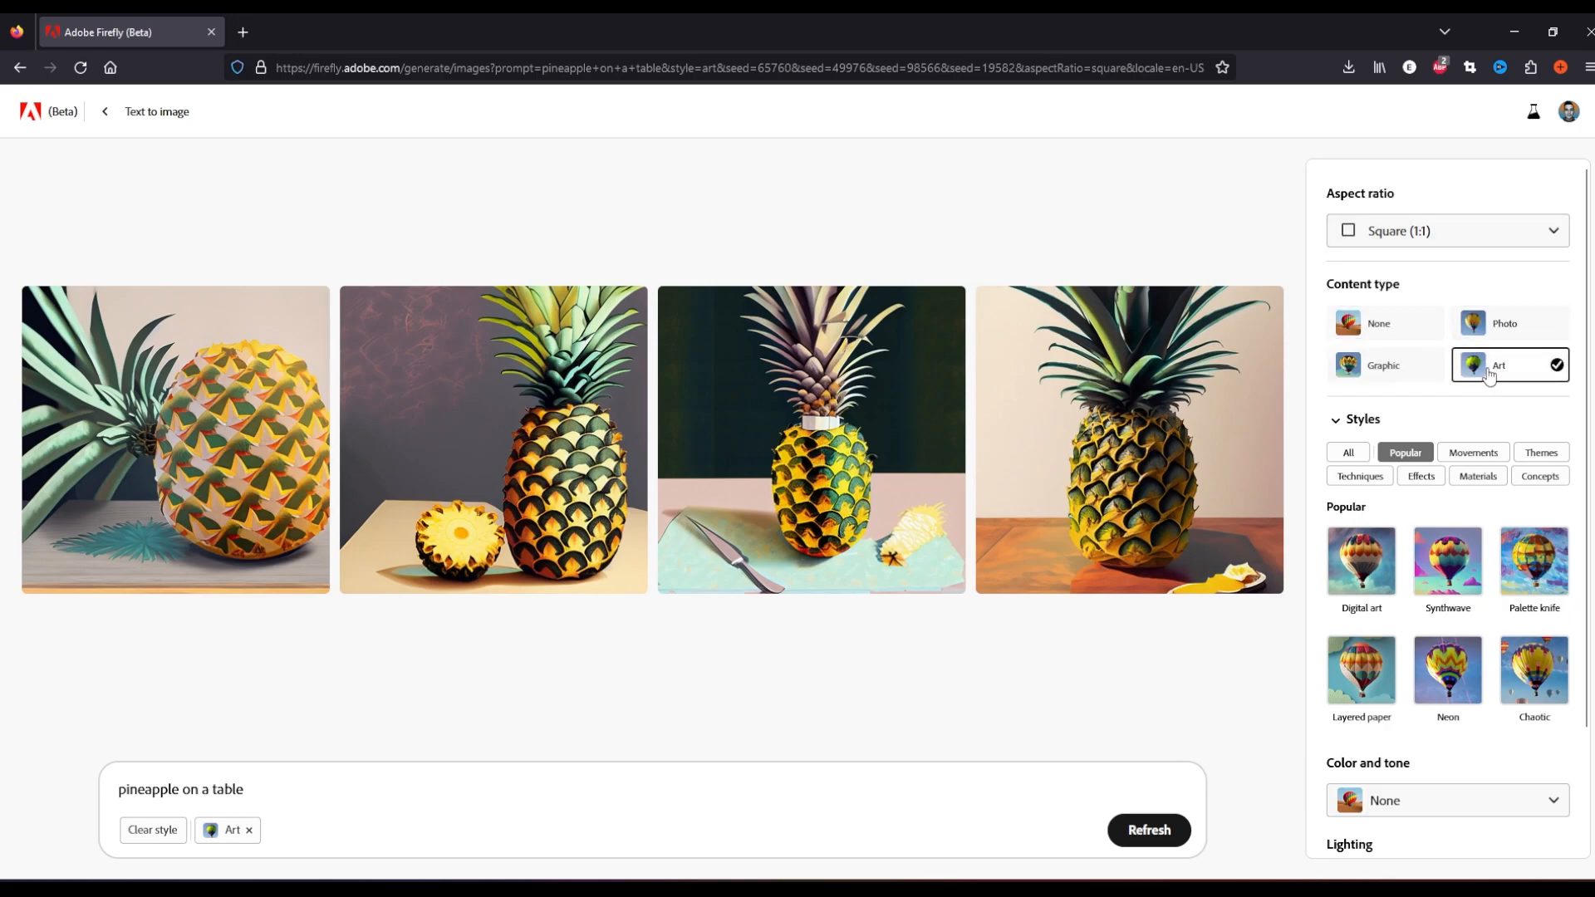
left_click(1486, 330)
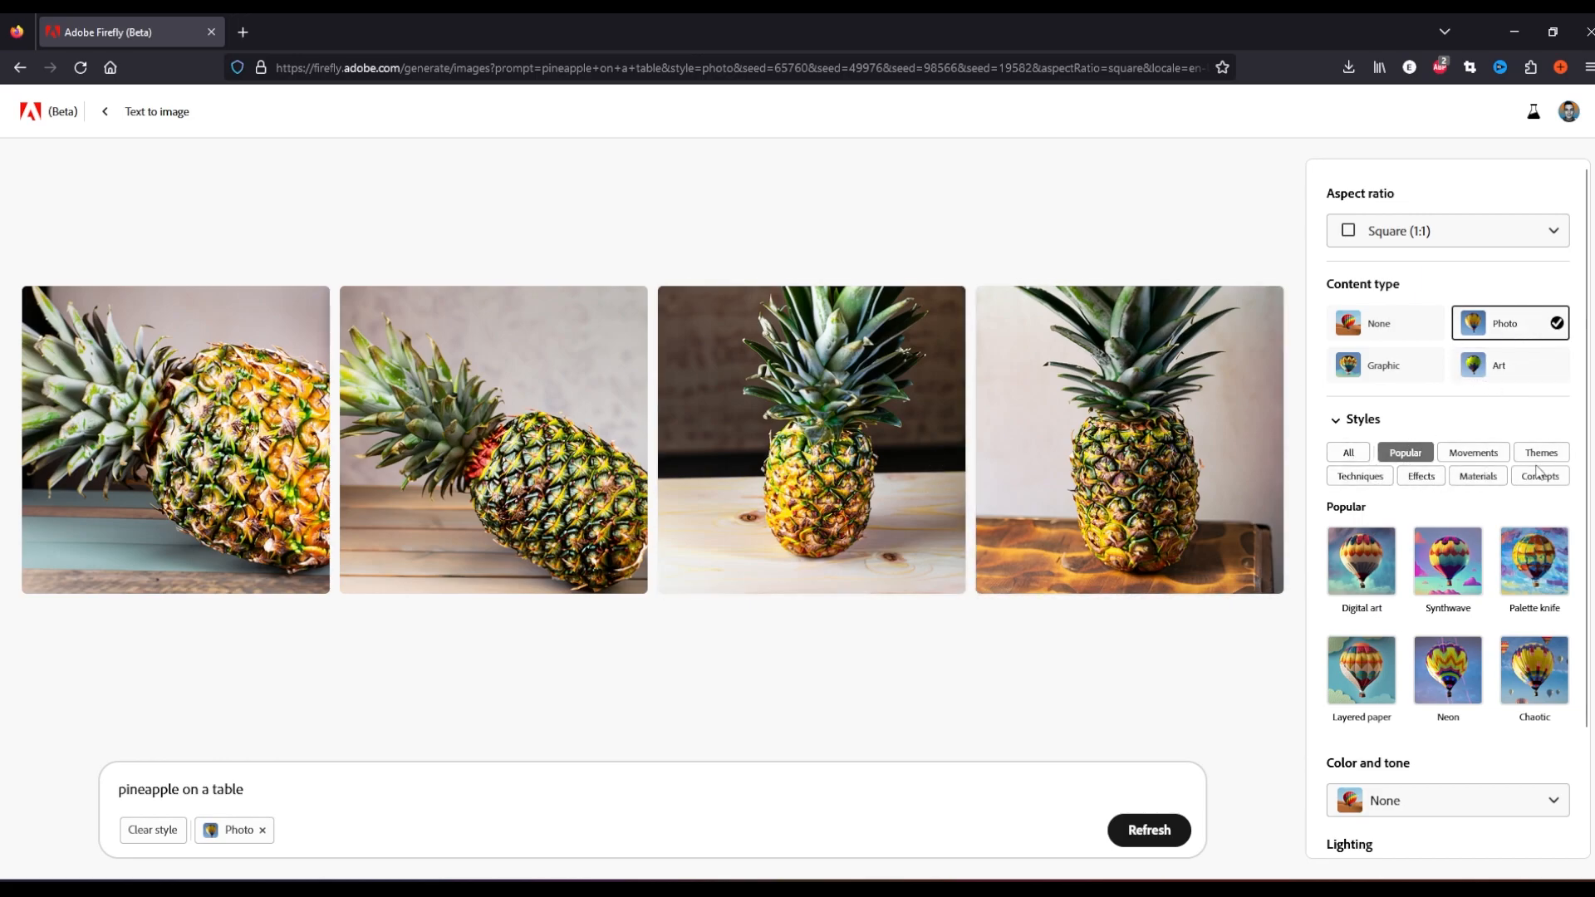
Show all style categories and add the Science fiction style
left_click(1361, 457)
scroll(1399, 566, "down", 15)
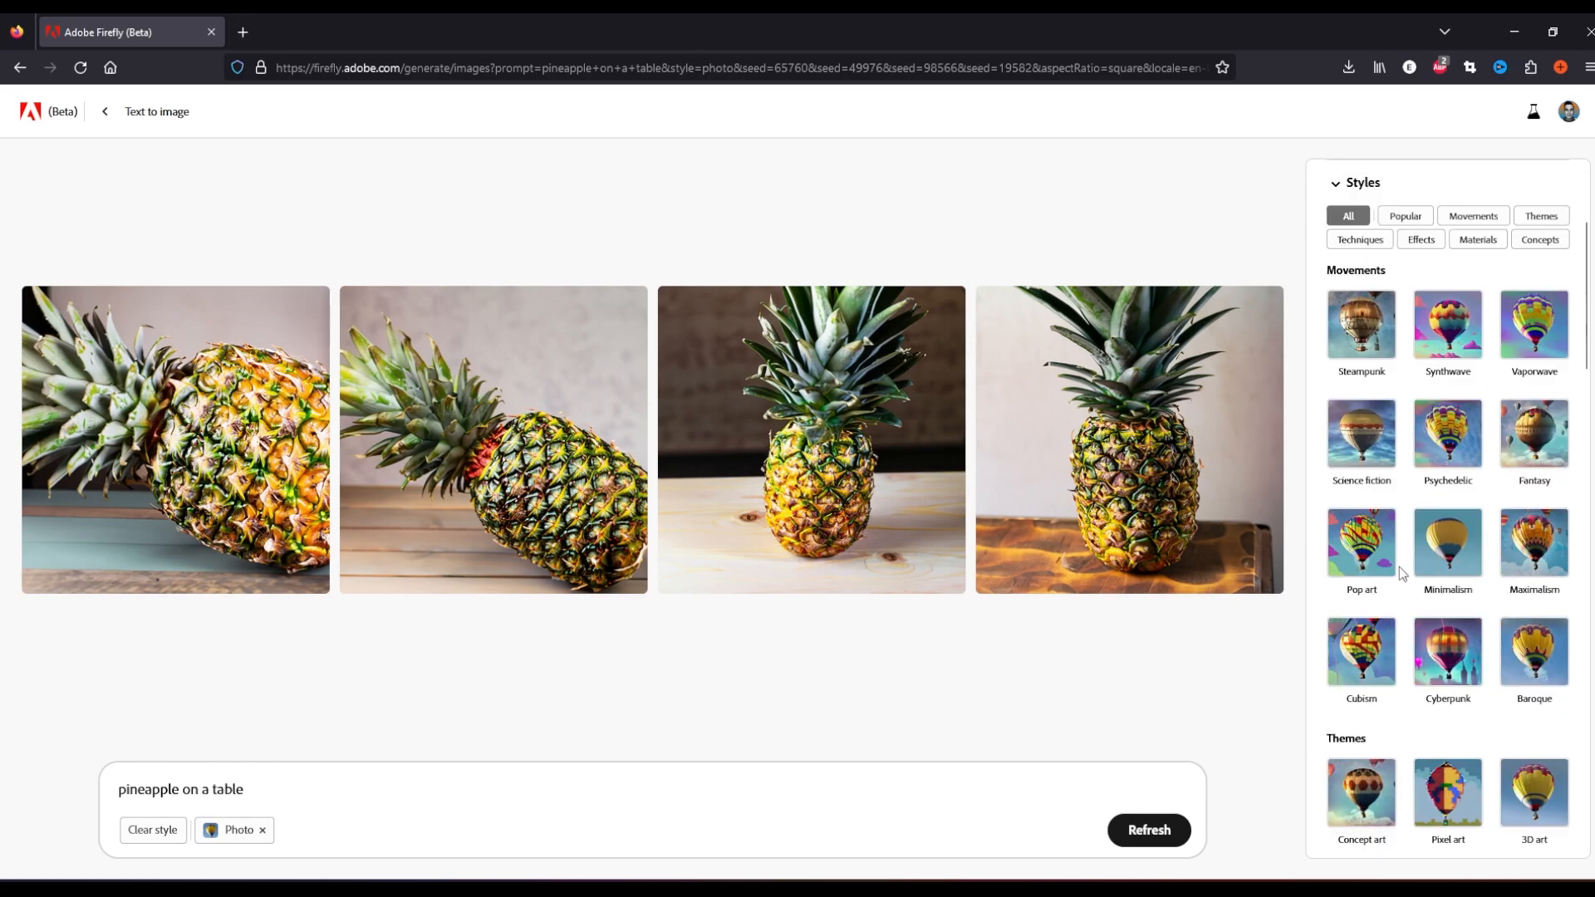
scroll(1395, 568, "up", 8)
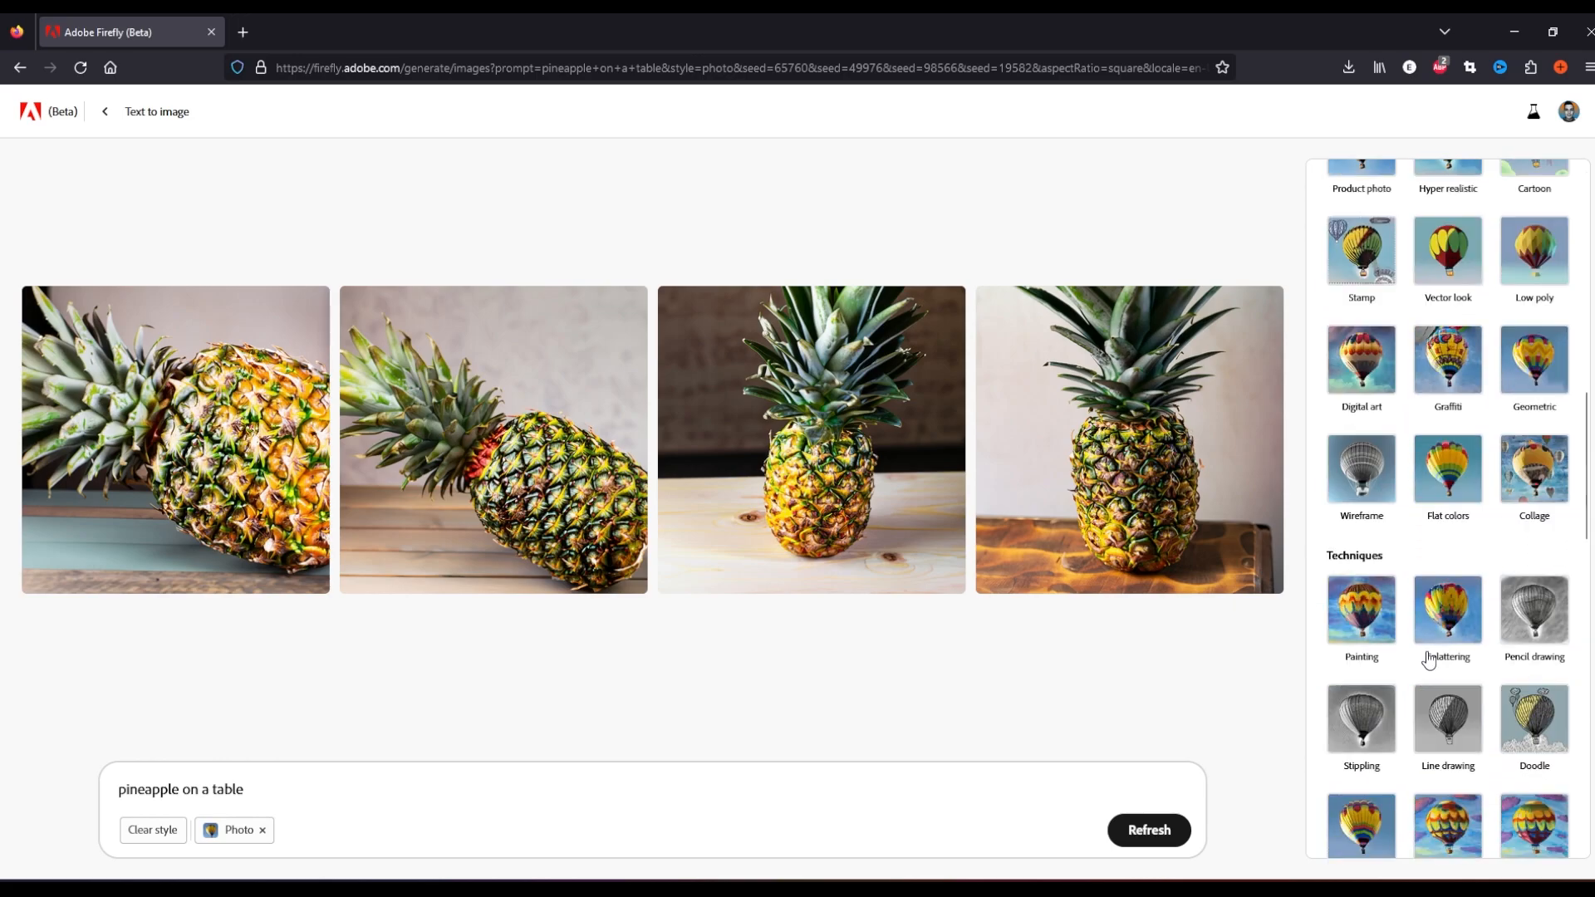
scroll(1427, 643, "up", 10)
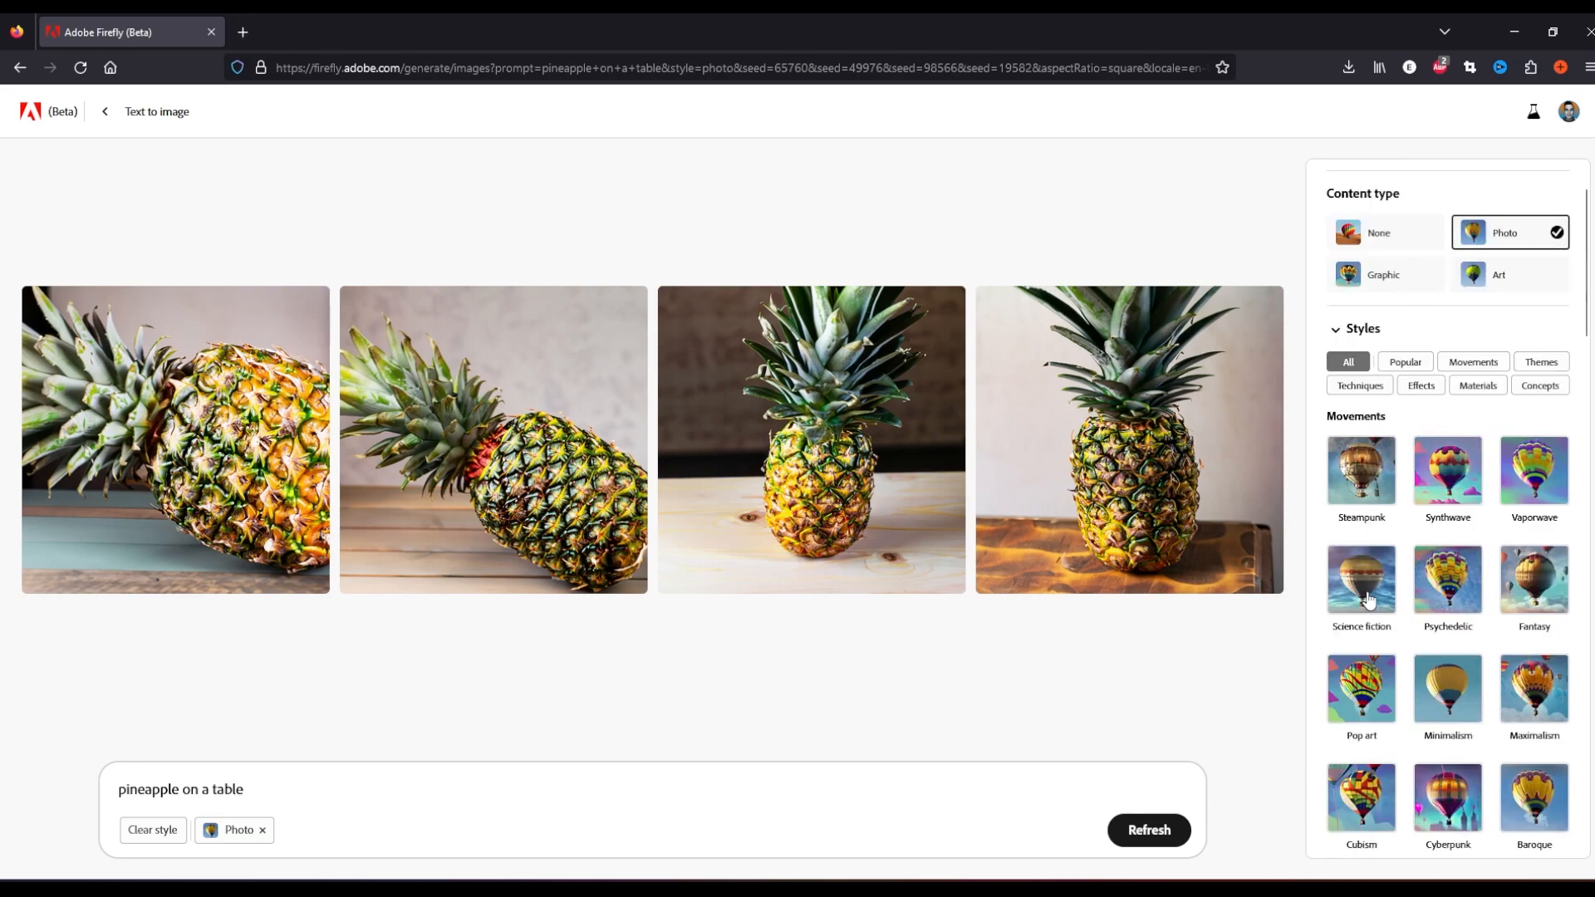
left_click(1368, 594)
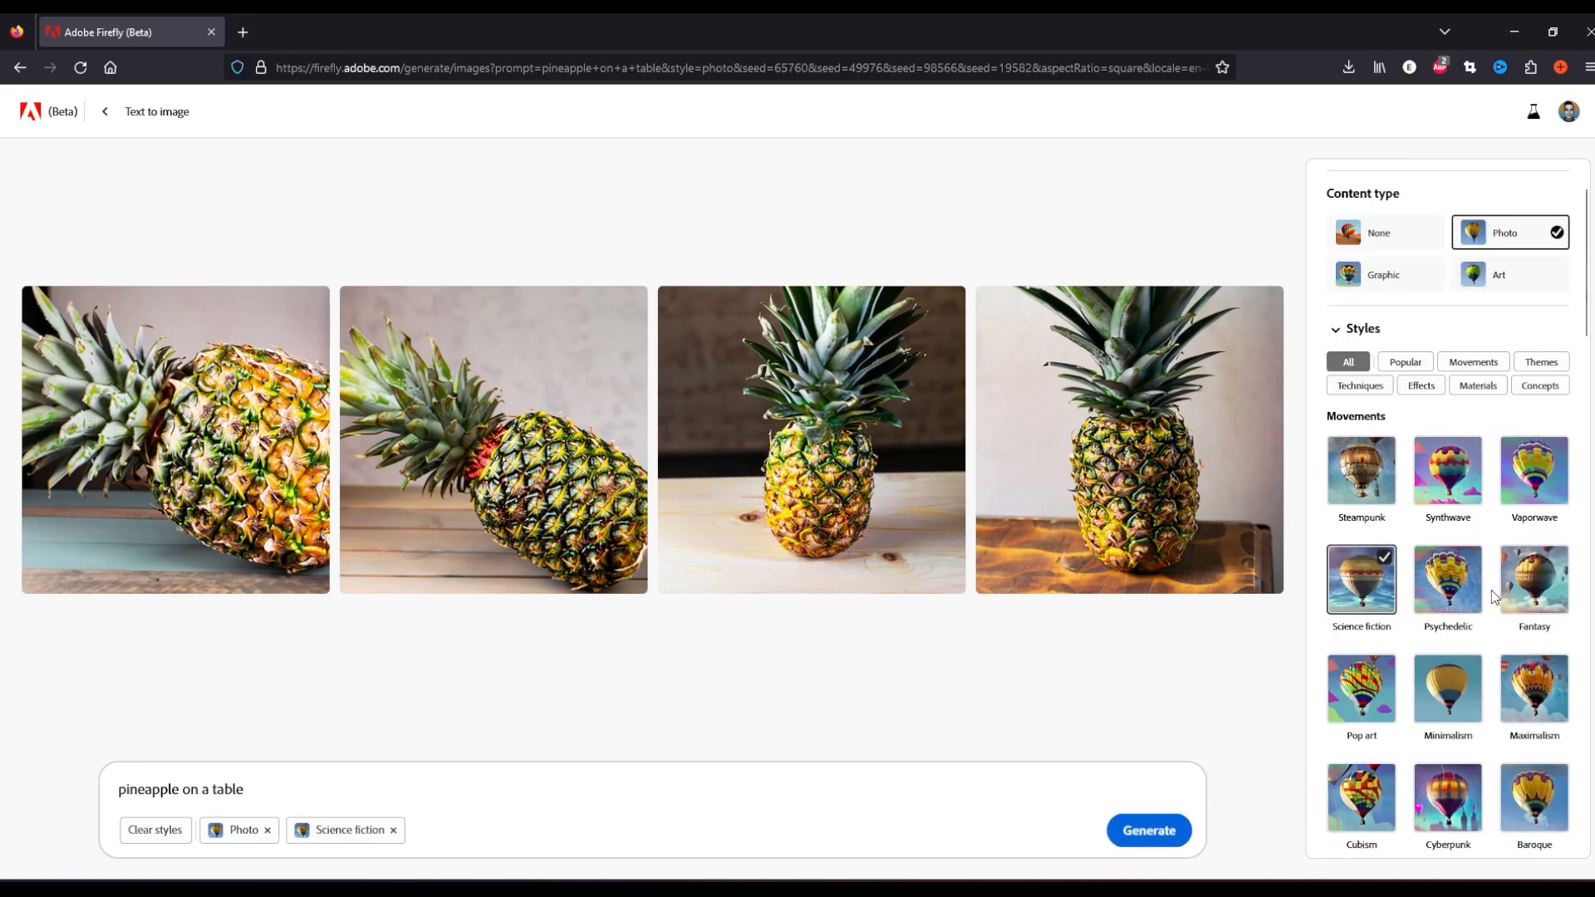
Set the lighting to Dramatic lighting, leaving Color and tone at None and opening the Composition options
left_click(1407, 505)
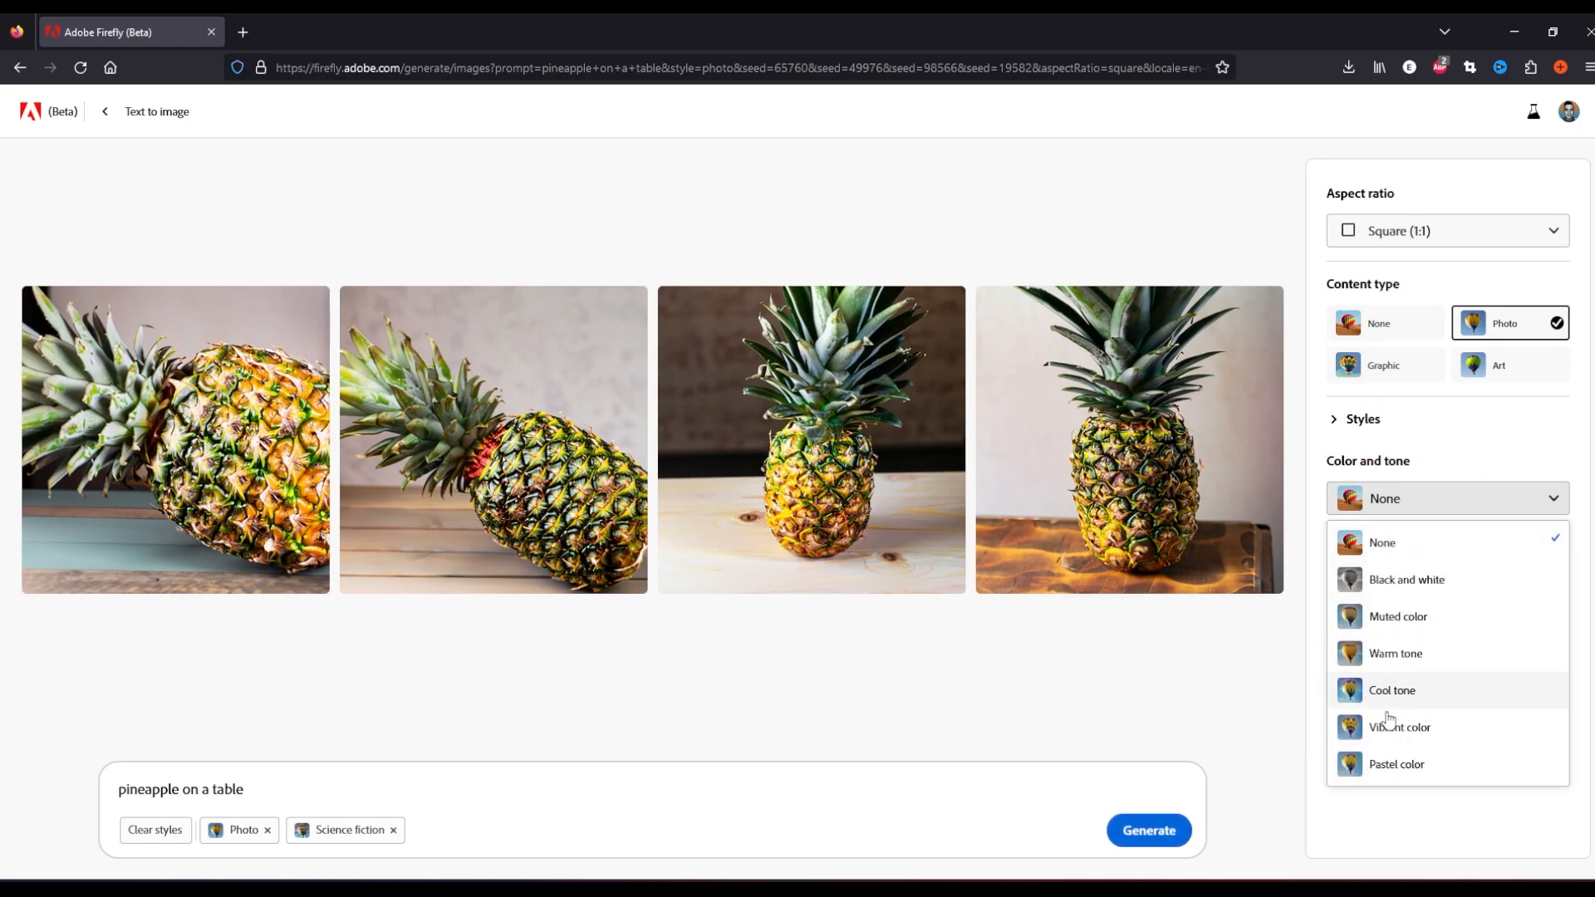
left_click(1385, 544)
left_click(1391, 581)
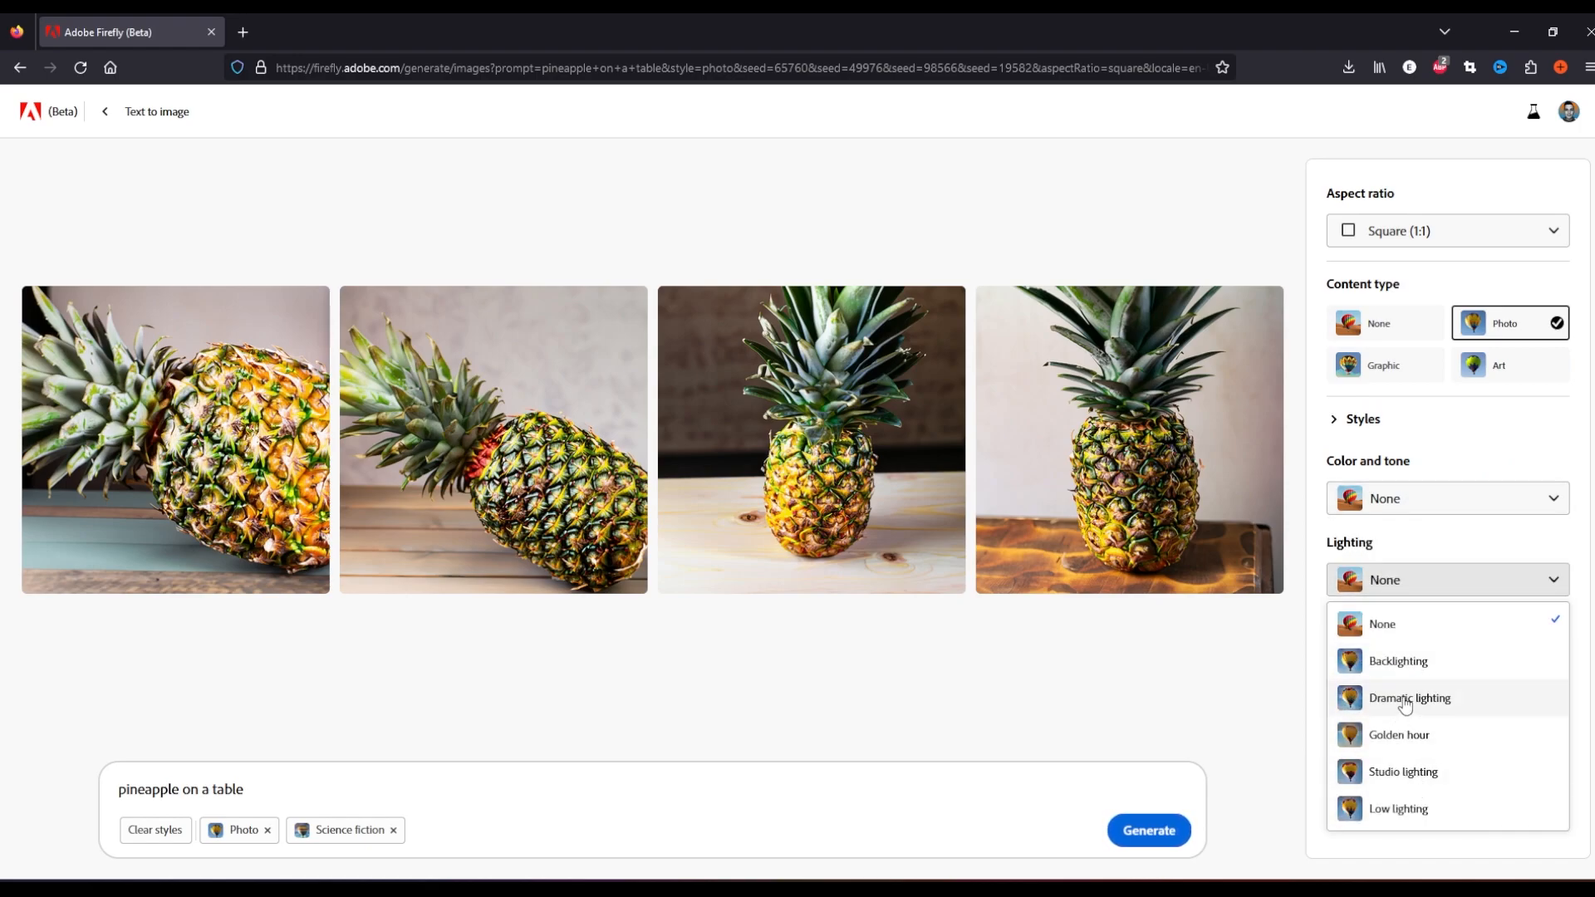
left_click(1412, 699)
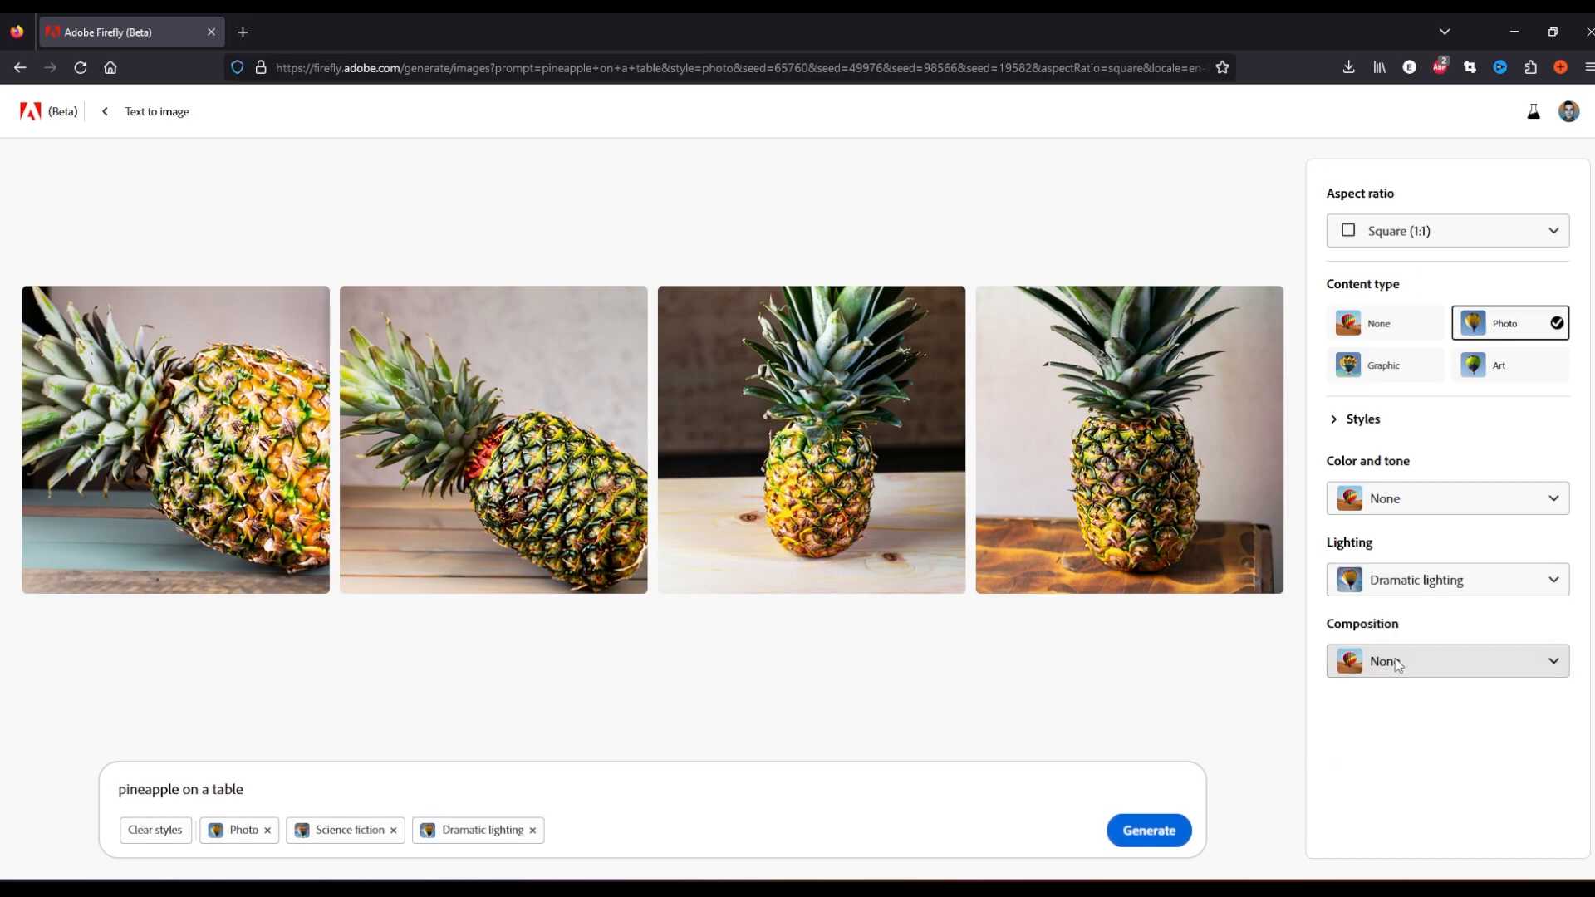
left_click(1396, 662)
left_click(1398, 441)
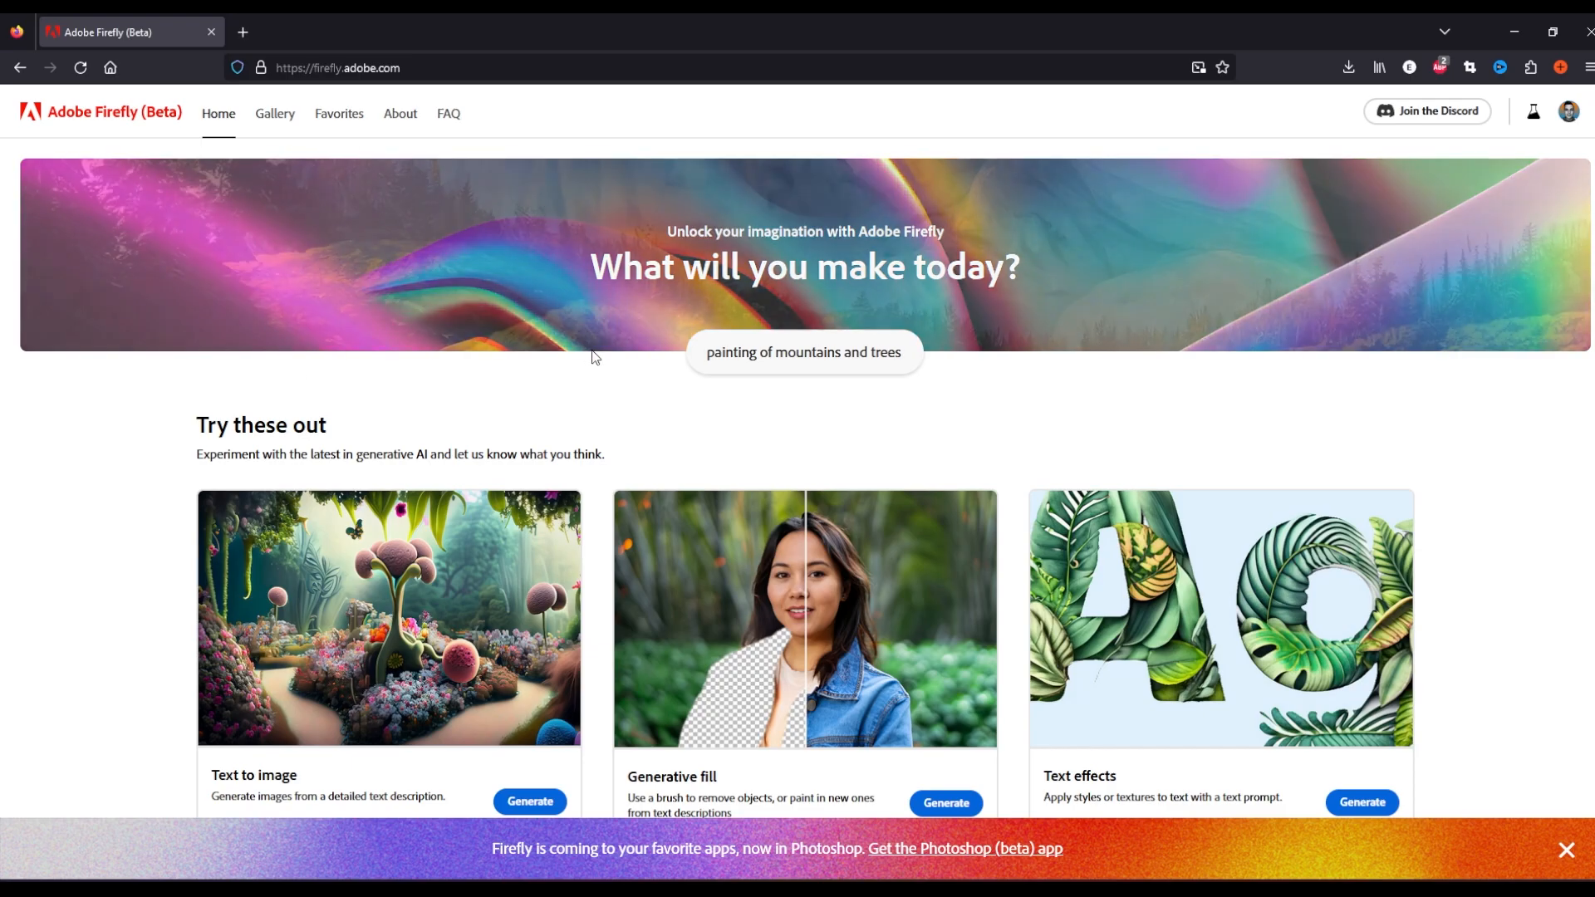
Open the Generative fill tool from the Firefly home page
scroll(766, 445, "down", 3)
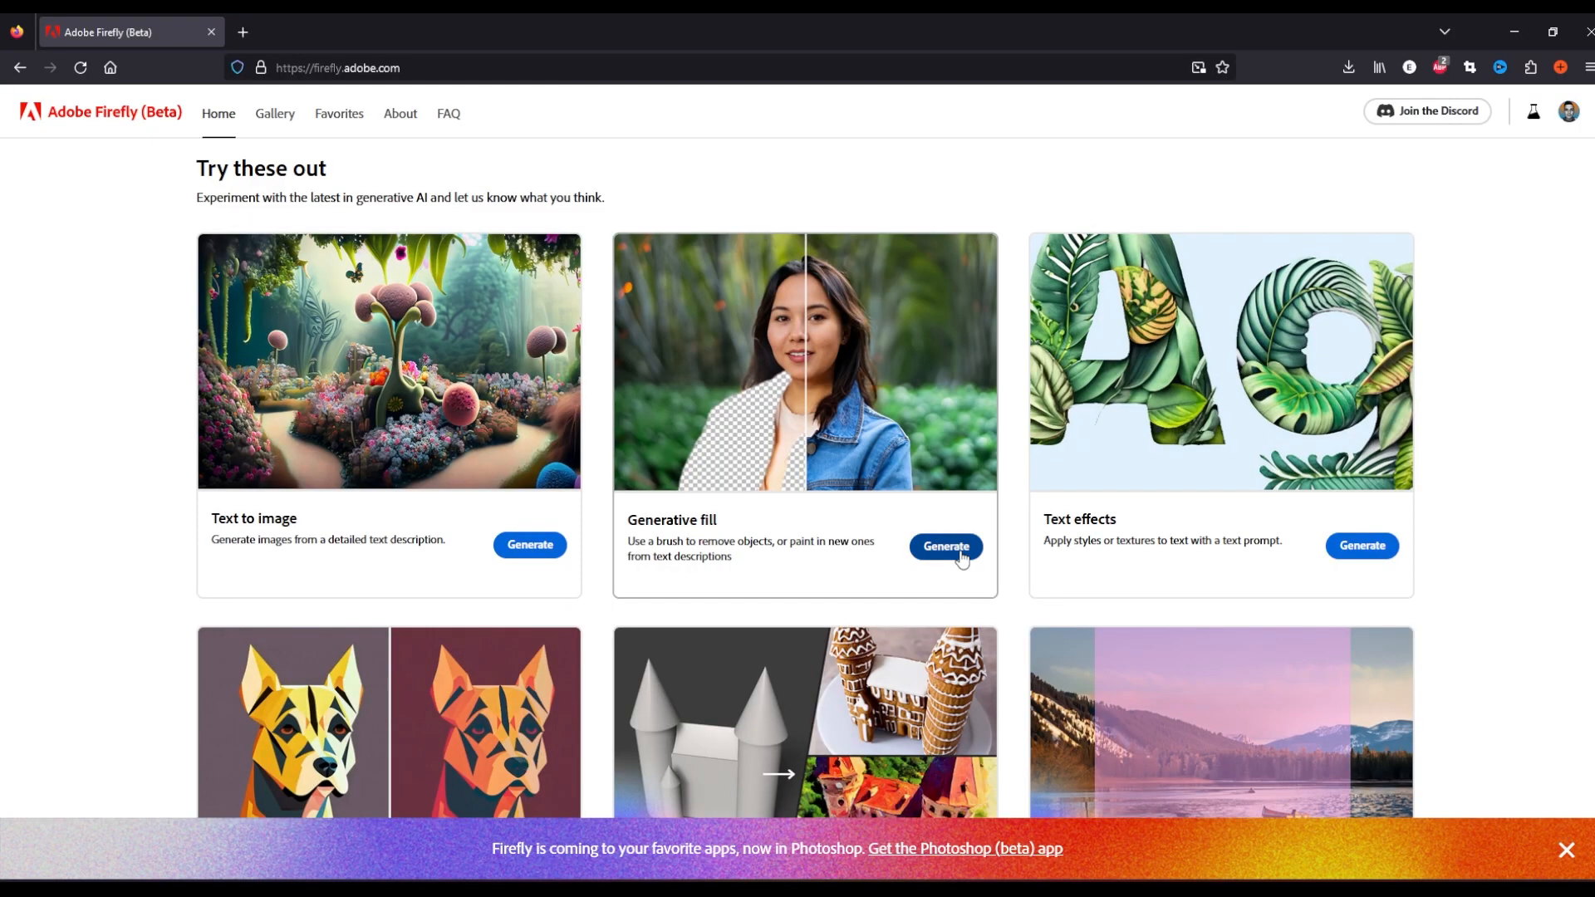
left_click(943, 546)
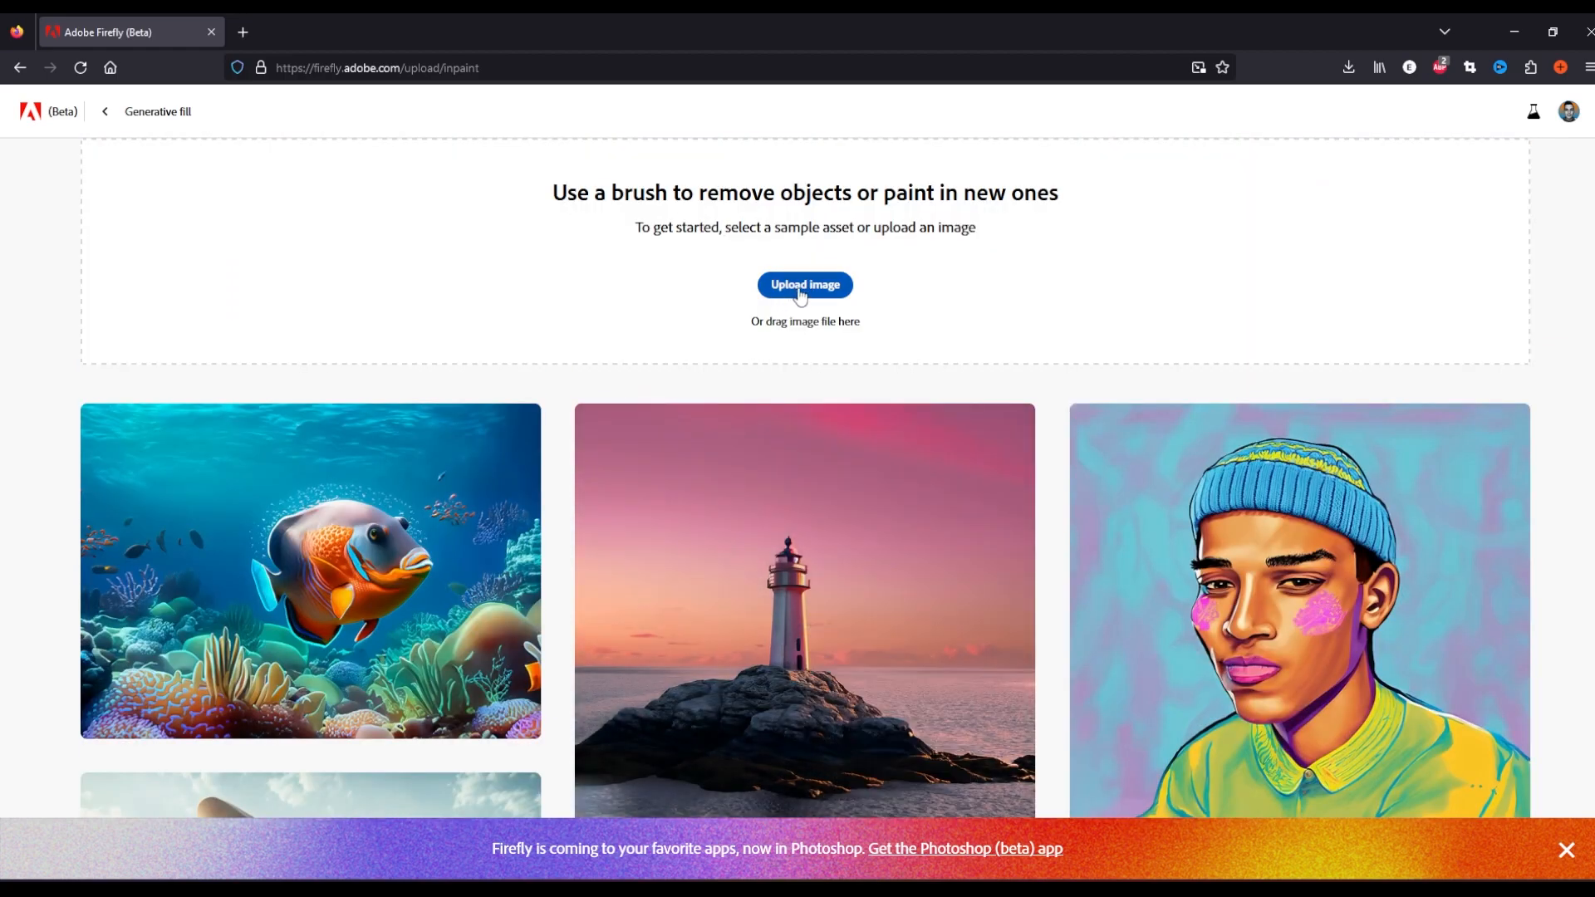
Upload the image TomBrady-Face.png into Generative fill
left_click(805, 285)
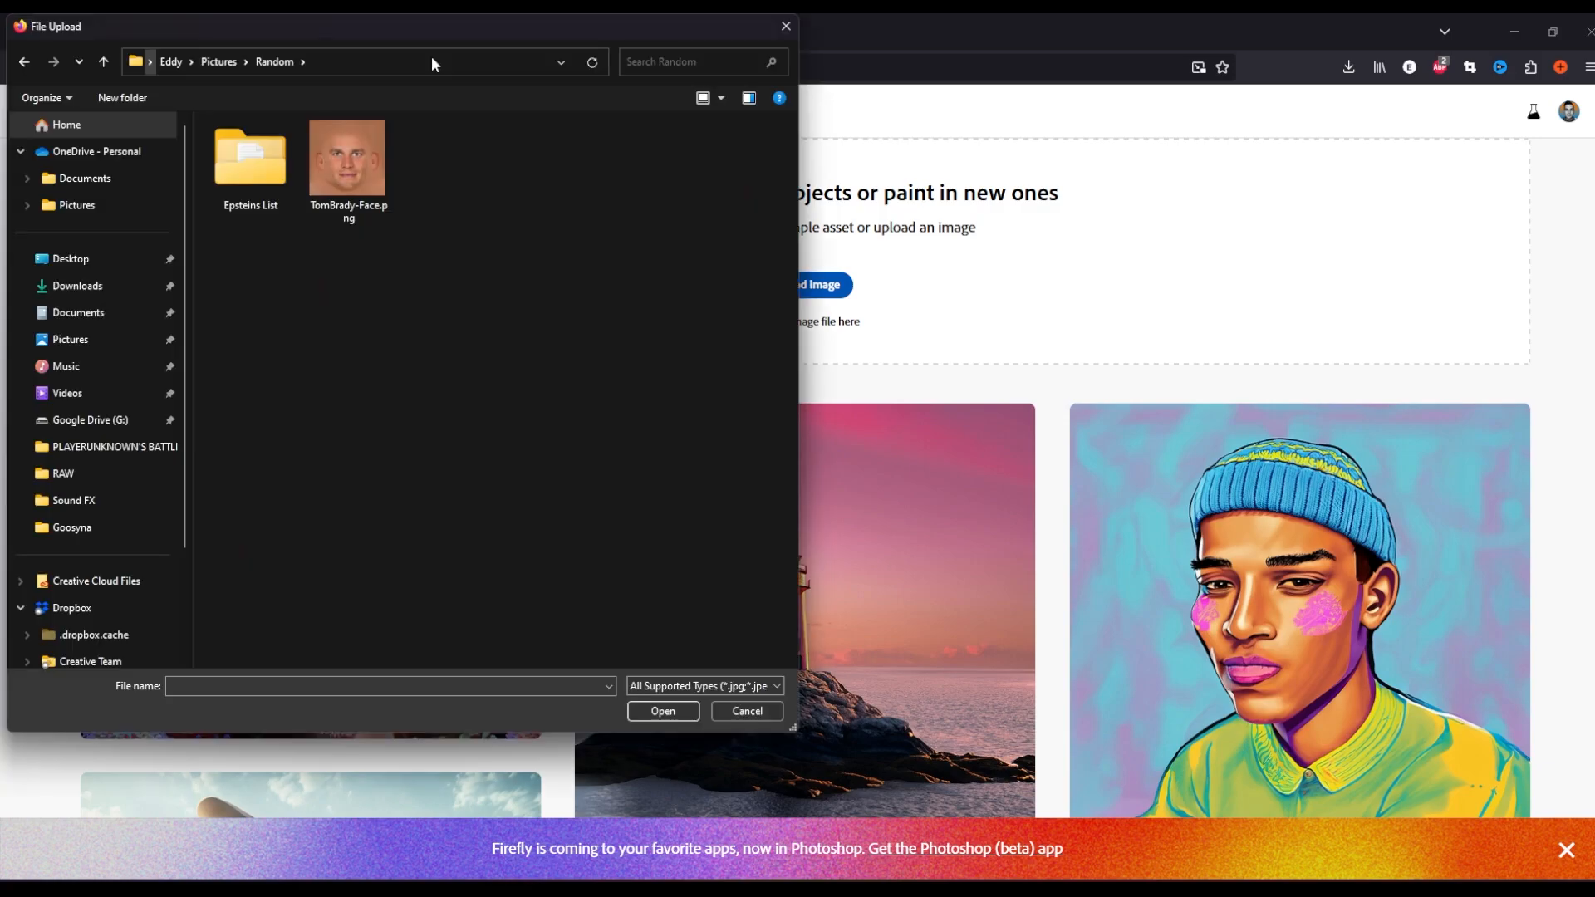
left_click(358, 179)
left_click(644, 705)
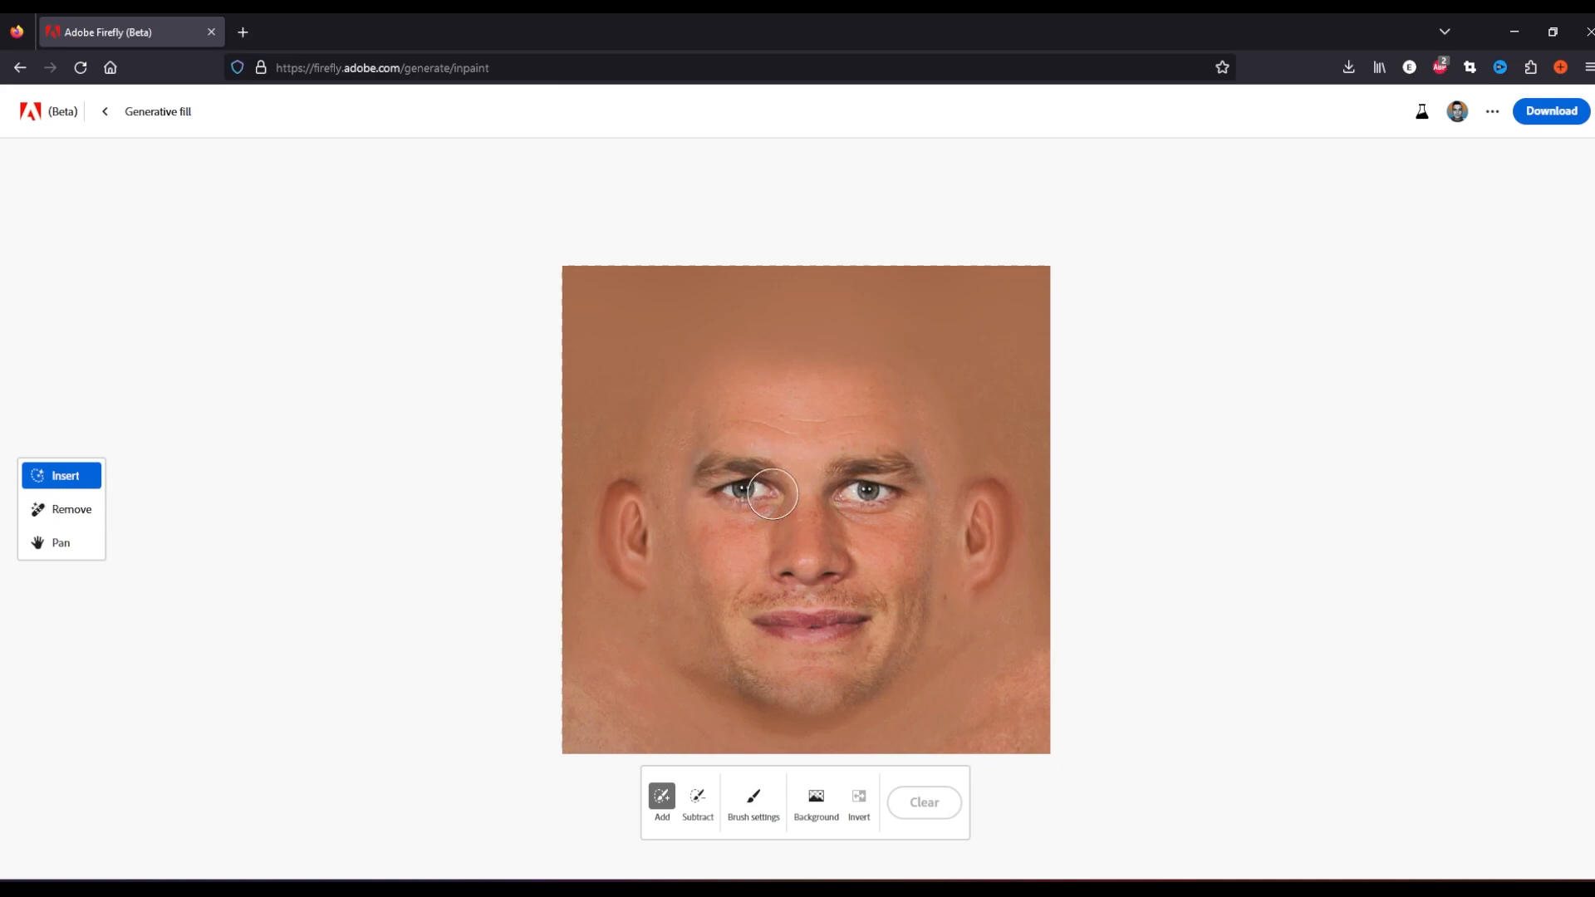
Mask both eyes, generate a fill with the prompt "face texture of white american male", and pick the fourth variation
mouse_move(773, 484)
left_mouse_down()
mouse_move(720, 492)
mouse_move(712, 475)
mouse_move(757, 475)
left_mouse_up()
mouse_move(884, 490)
left_mouse_down()
mouse_move(843, 482)
mouse_move(913, 495)
mouse_move(876, 473)
left_mouse_up()
left_click(623, 816)
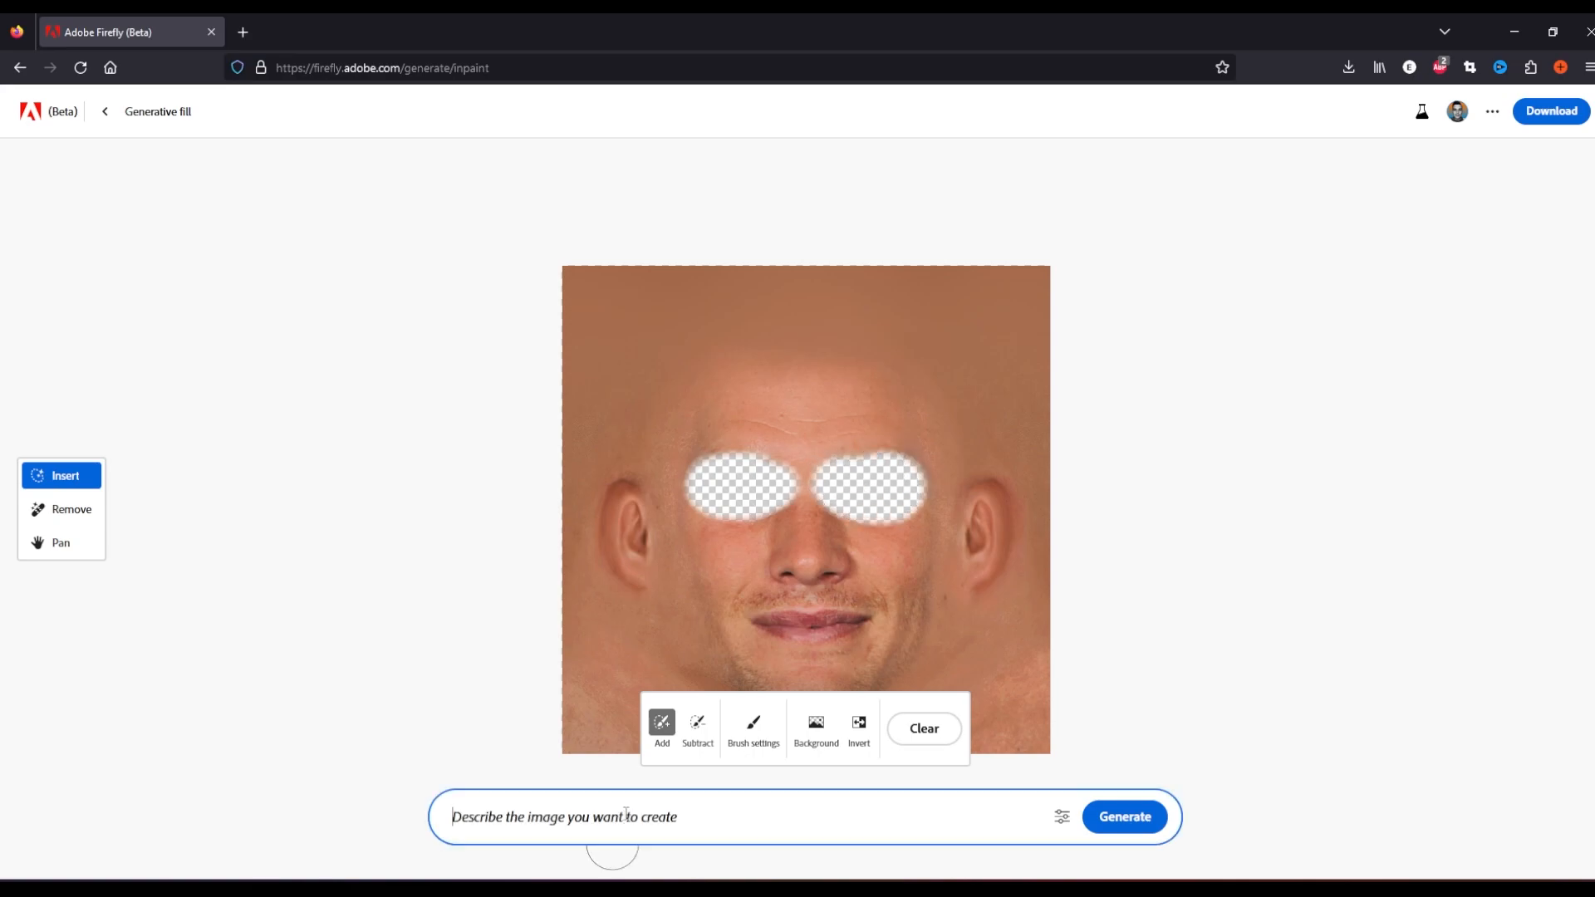
type("face texture of white american male")
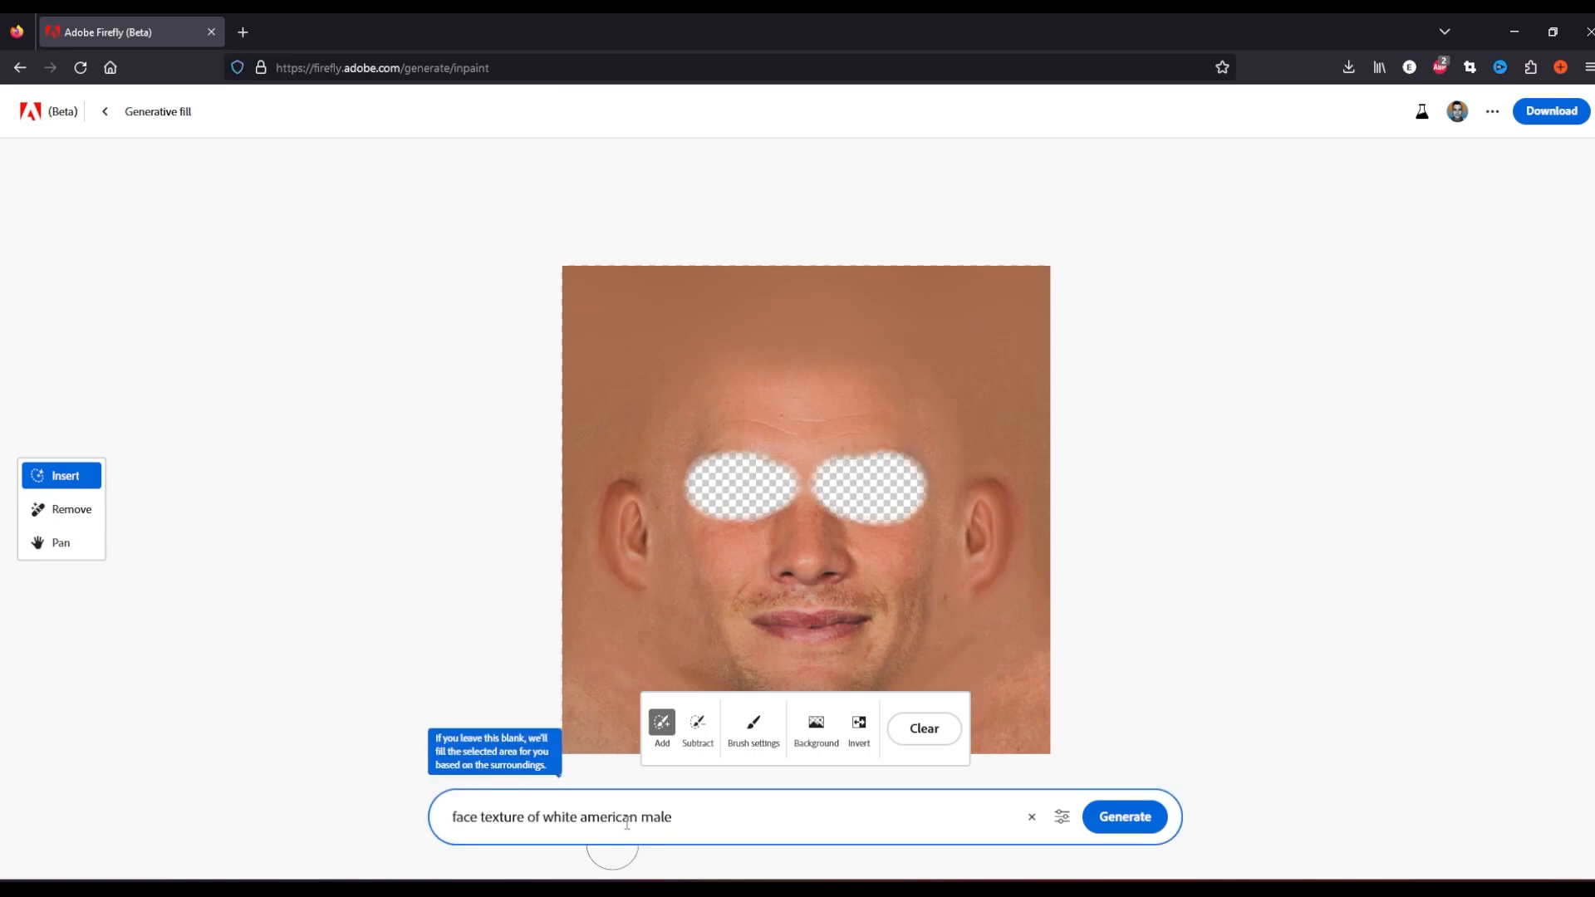
left_click(1123, 817)
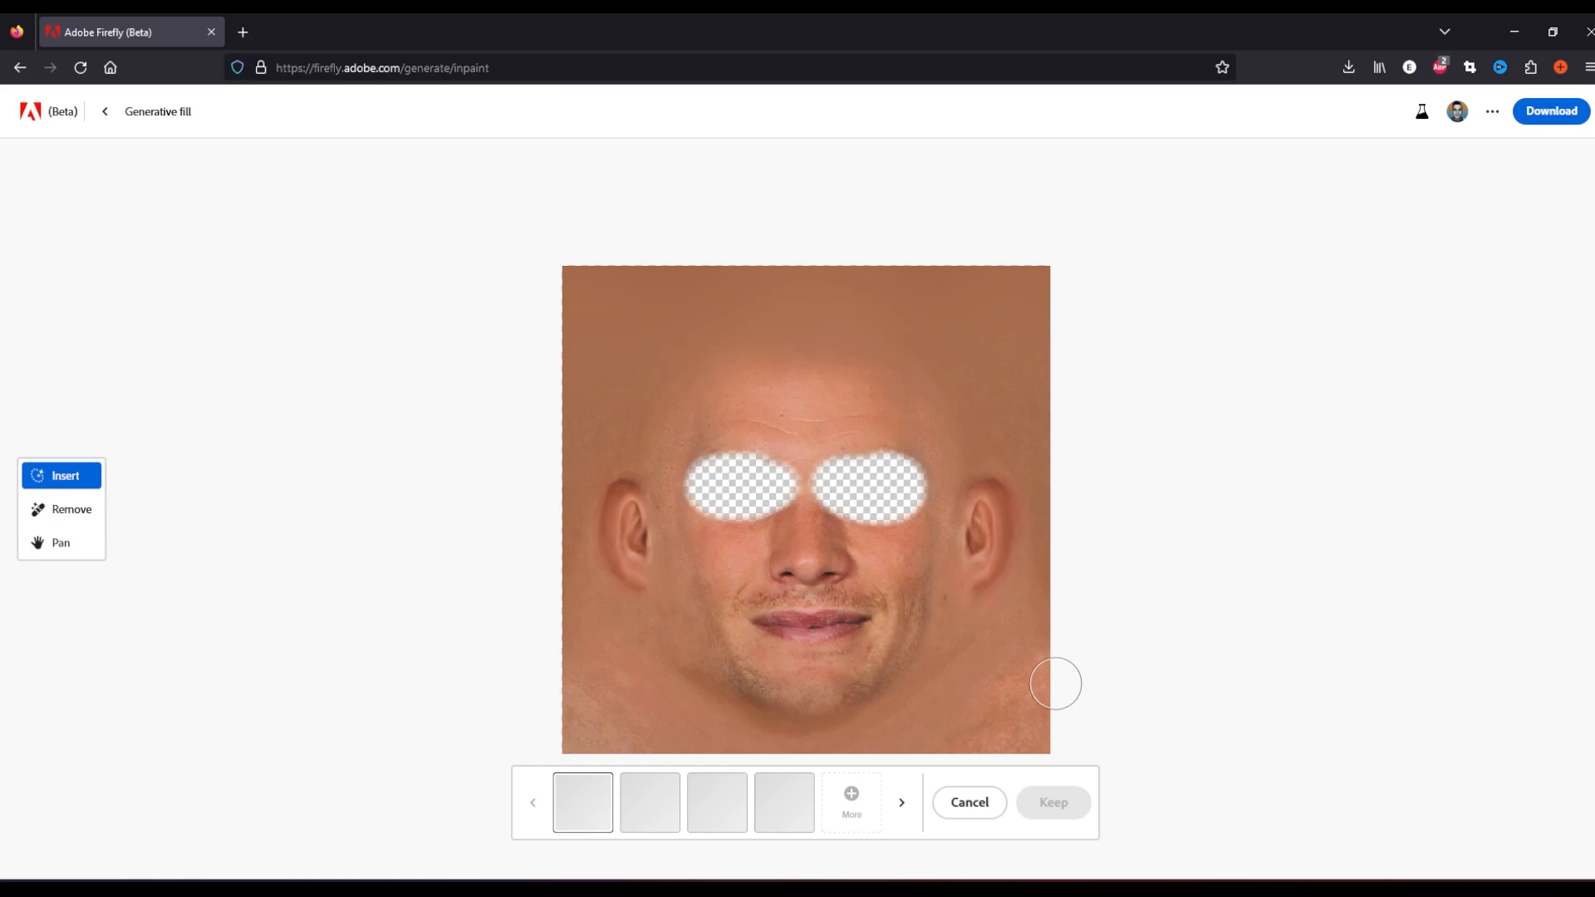
left_click(788, 818)
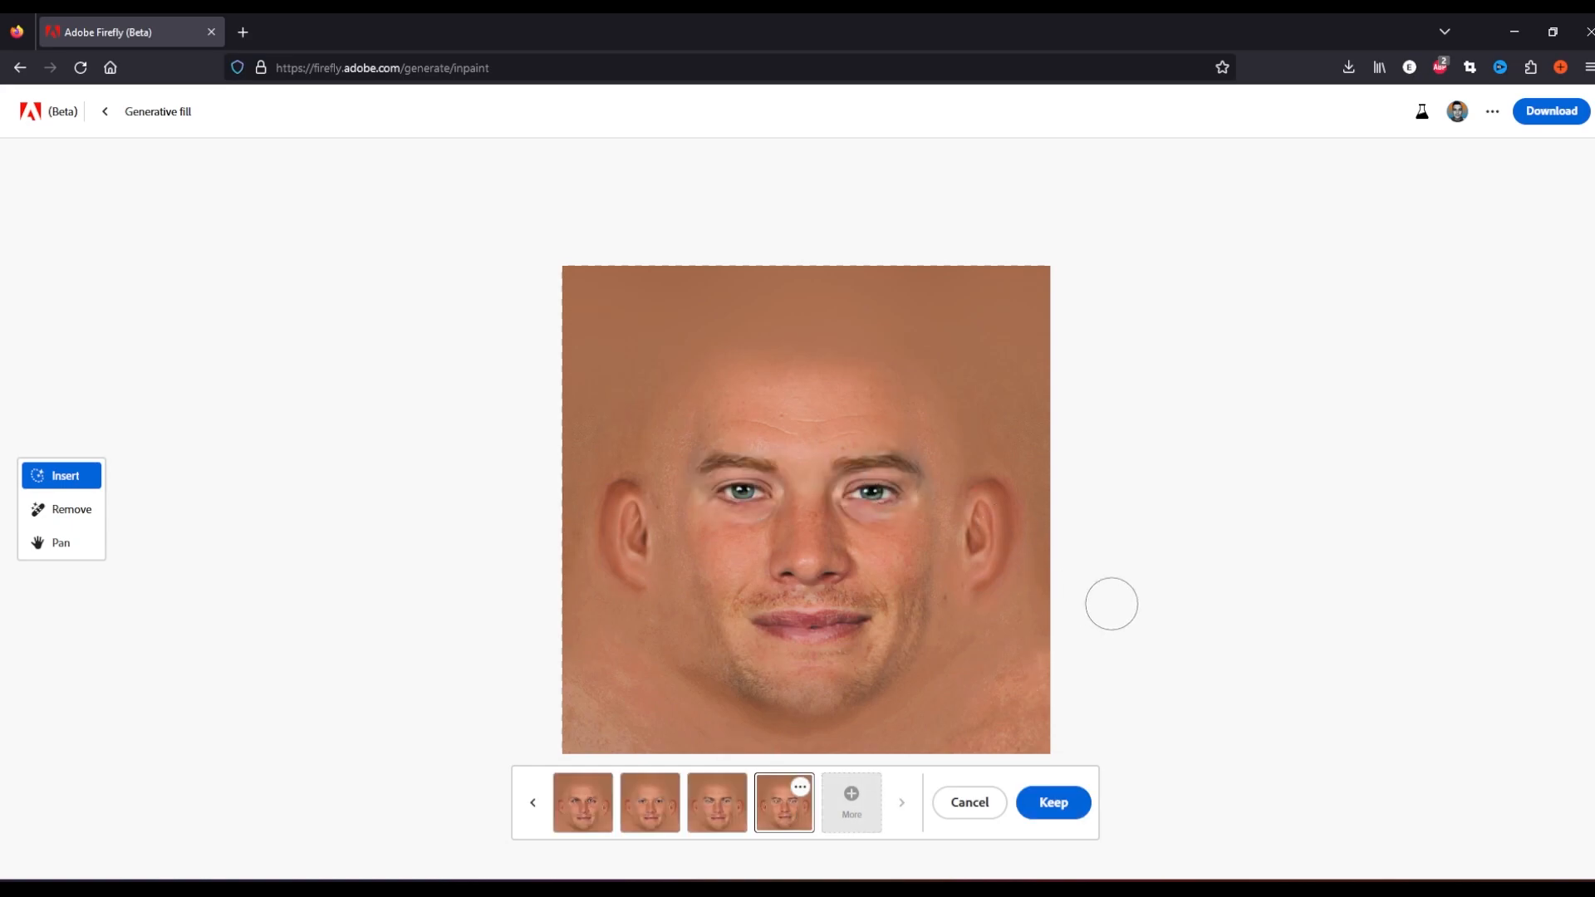
Mask the mouth, generate a fill with the prompt "face", and keep the third variation
left_click_drag(745, 629, 856, 625)
left_click(699, 831)
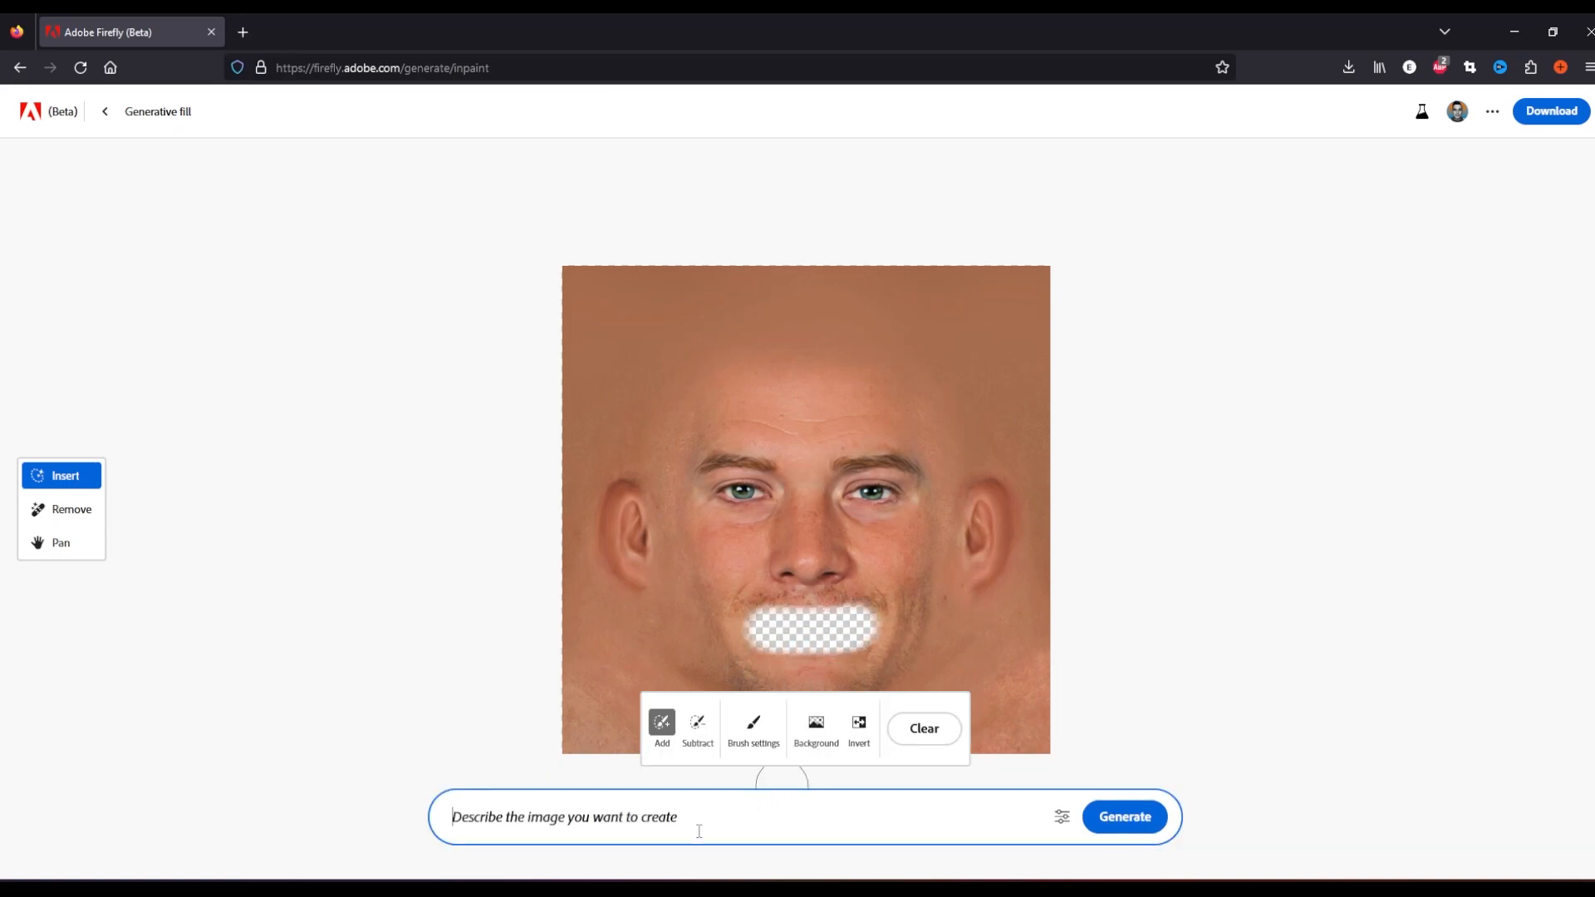
type("face")
key("Return")
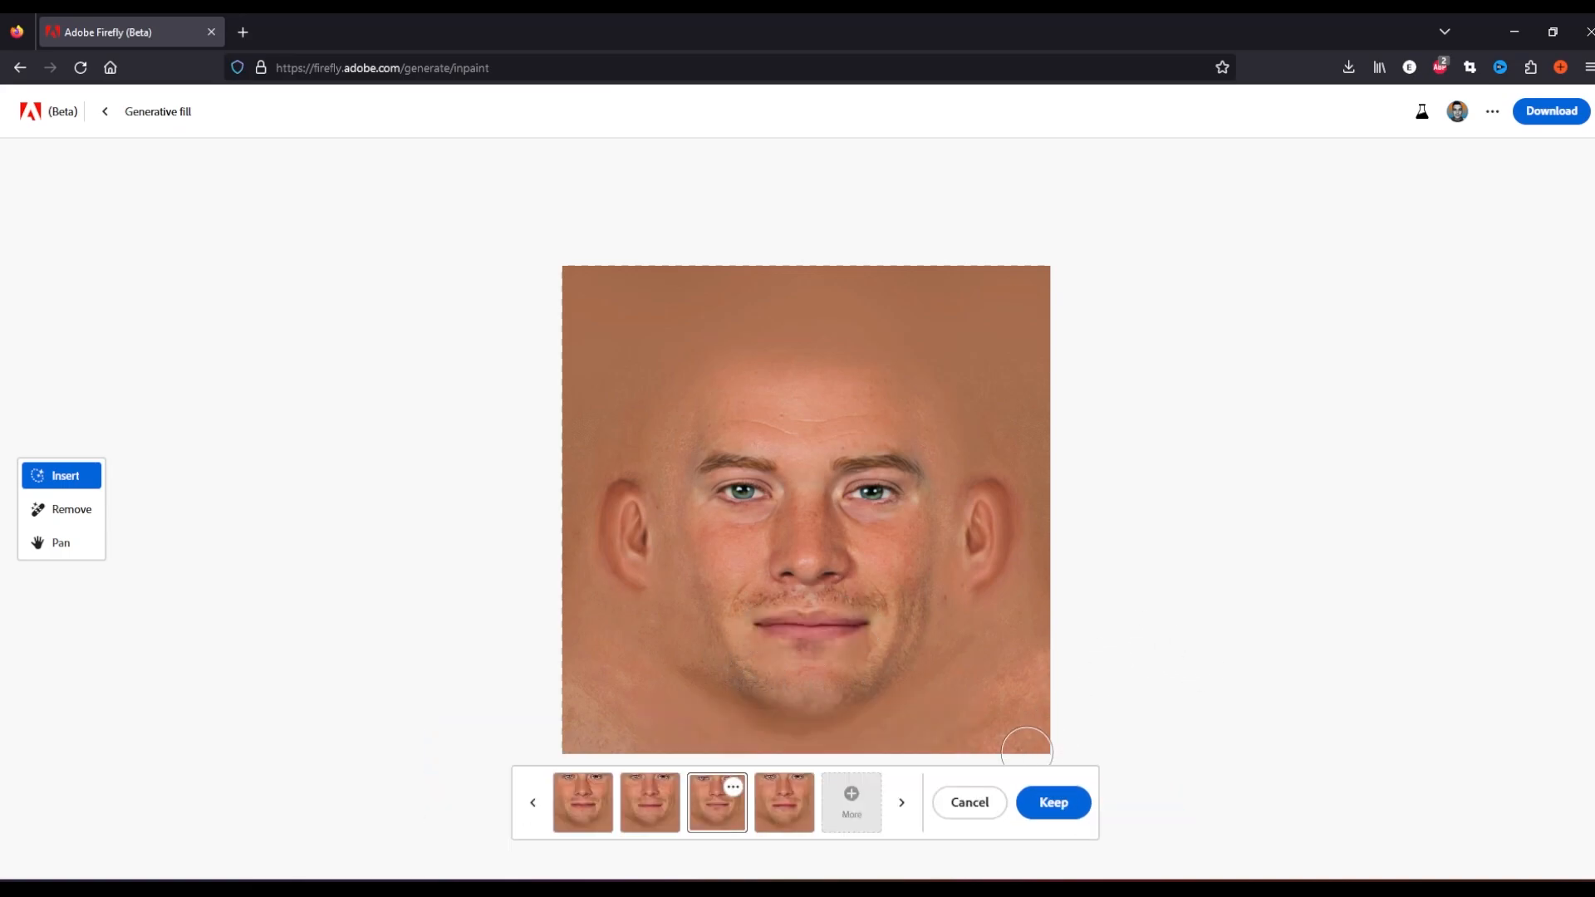
left_click(1054, 802)
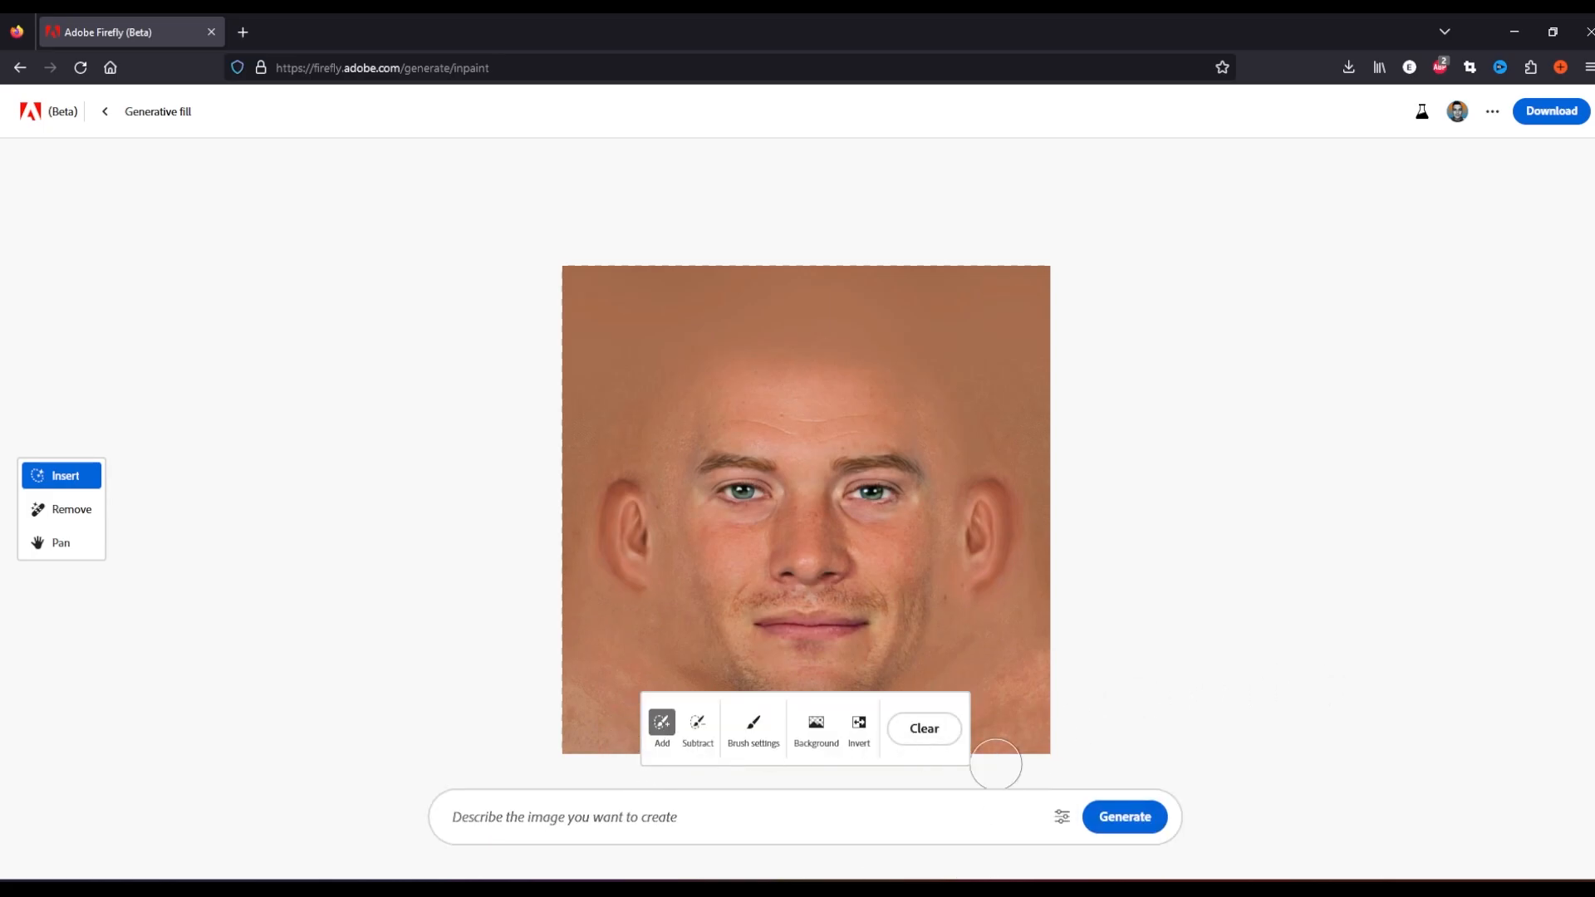
Clear the mask and open the lighthouse sample image in Generative fill
left_click(923, 729)
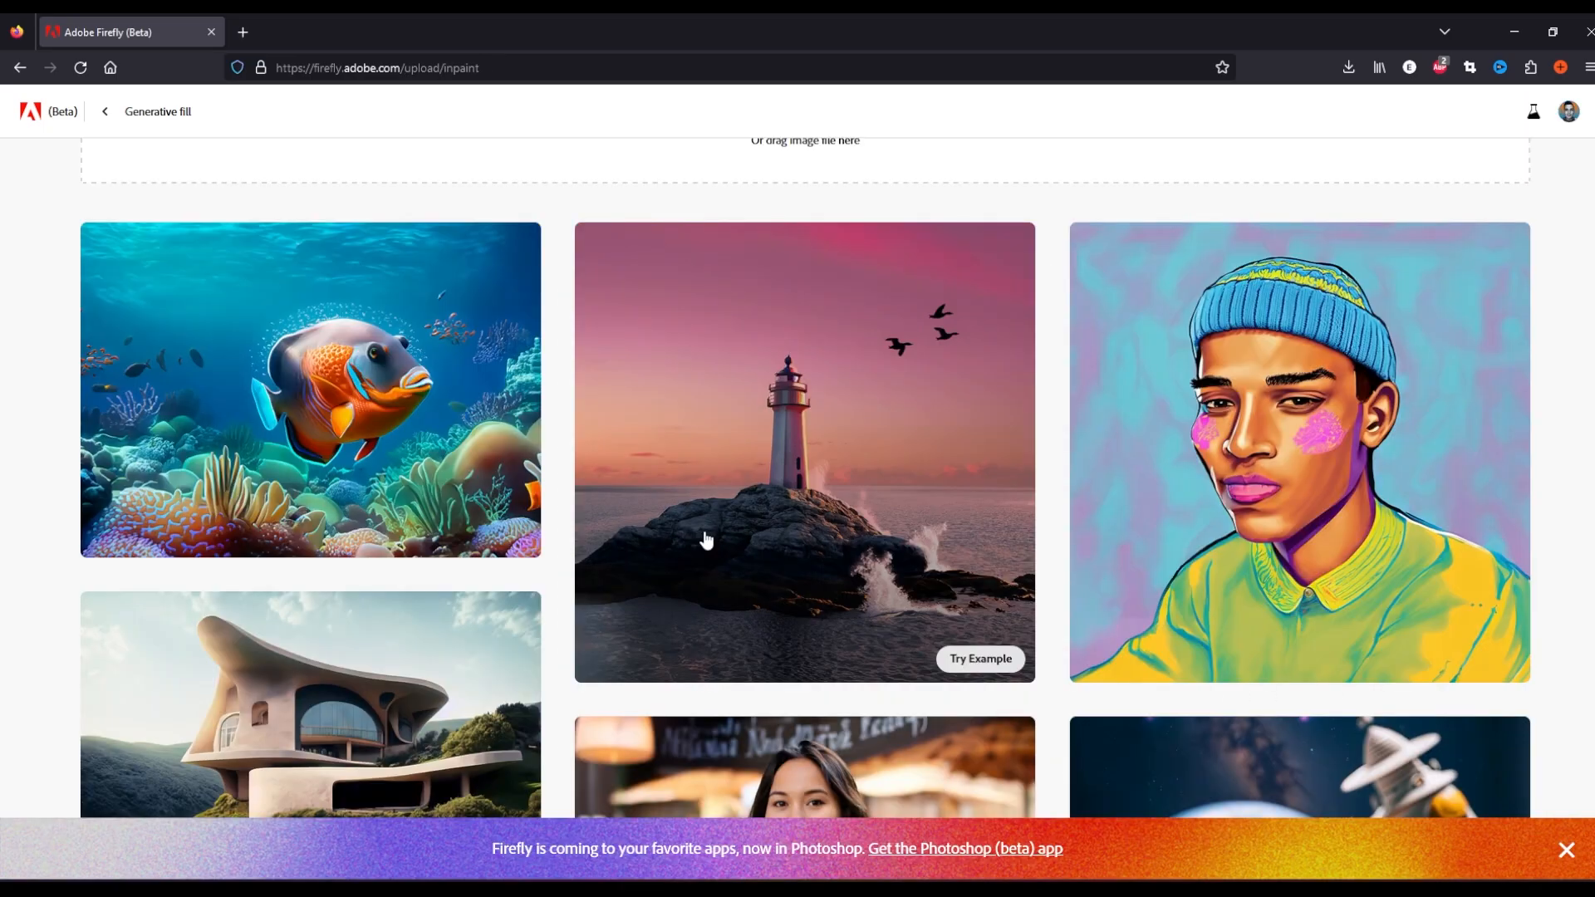
left_click(959, 648)
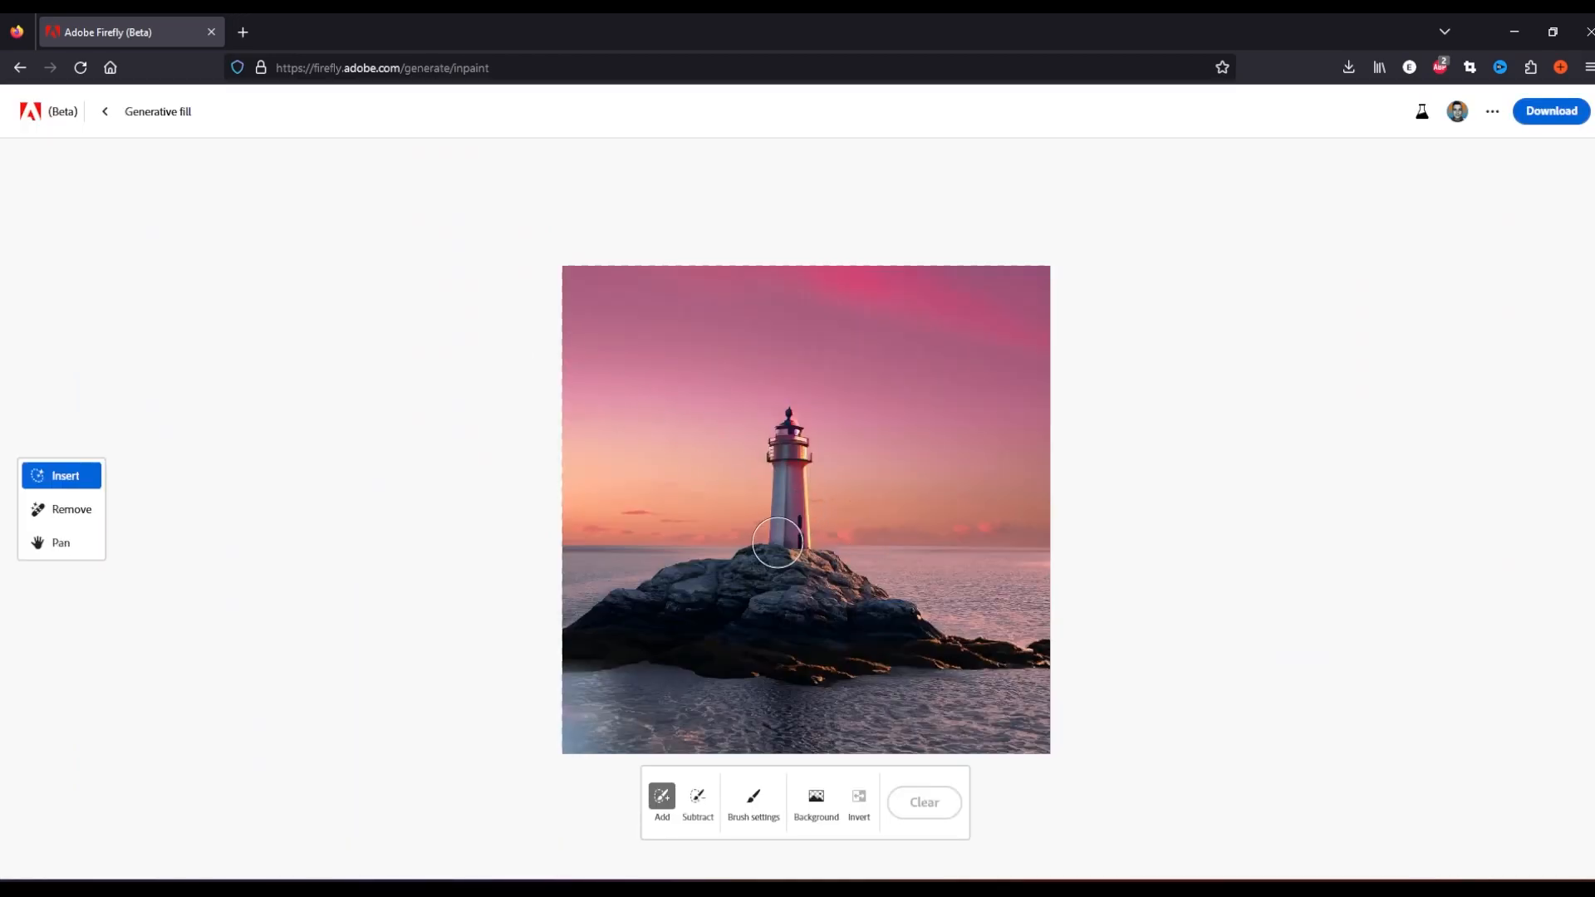
Mask a small spot in the water near the lower edge, generate a fill, and compare variations, choosing the second
left_click_drag(918, 728, 939, 723)
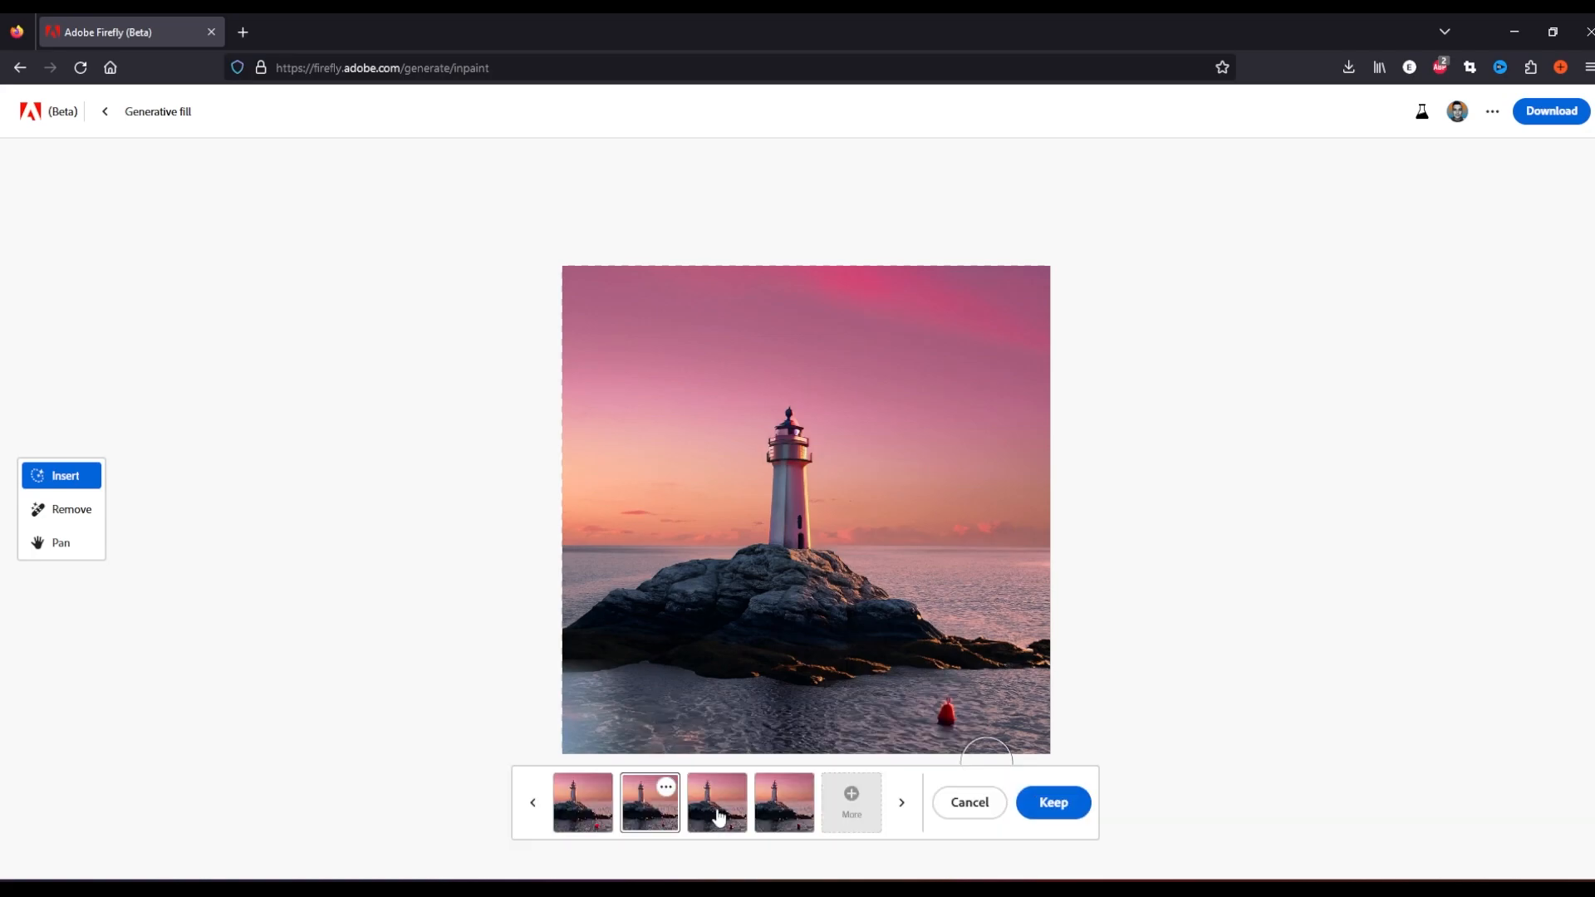
left_click(712, 820)
left_click(796, 818)
left_click(671, 812)
left_click(694, 807)
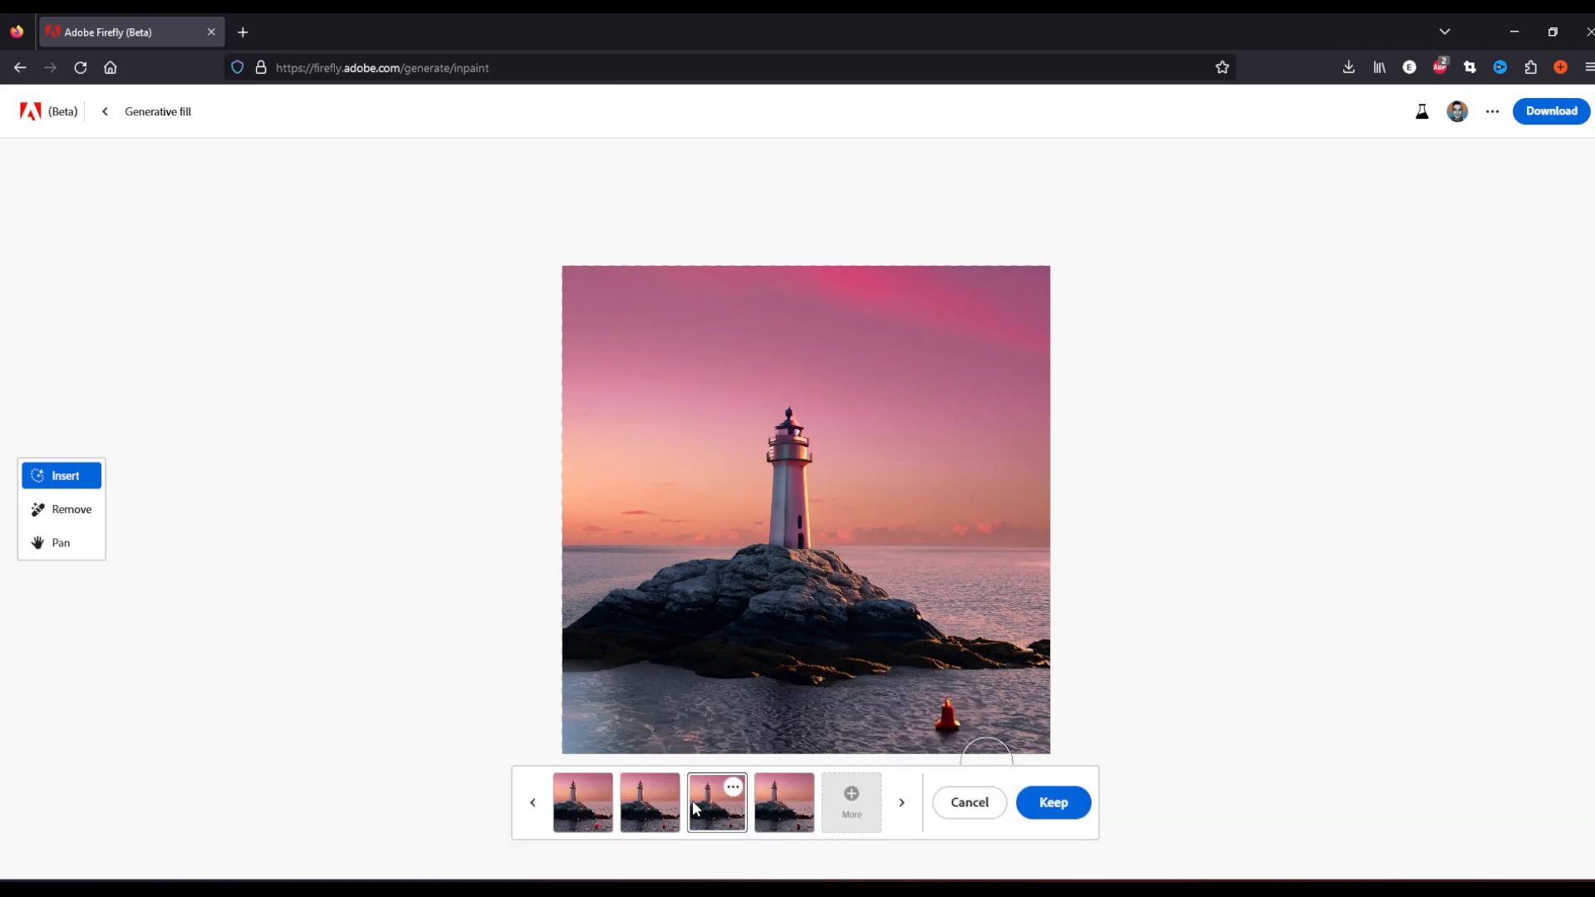
left_click(653, 819)
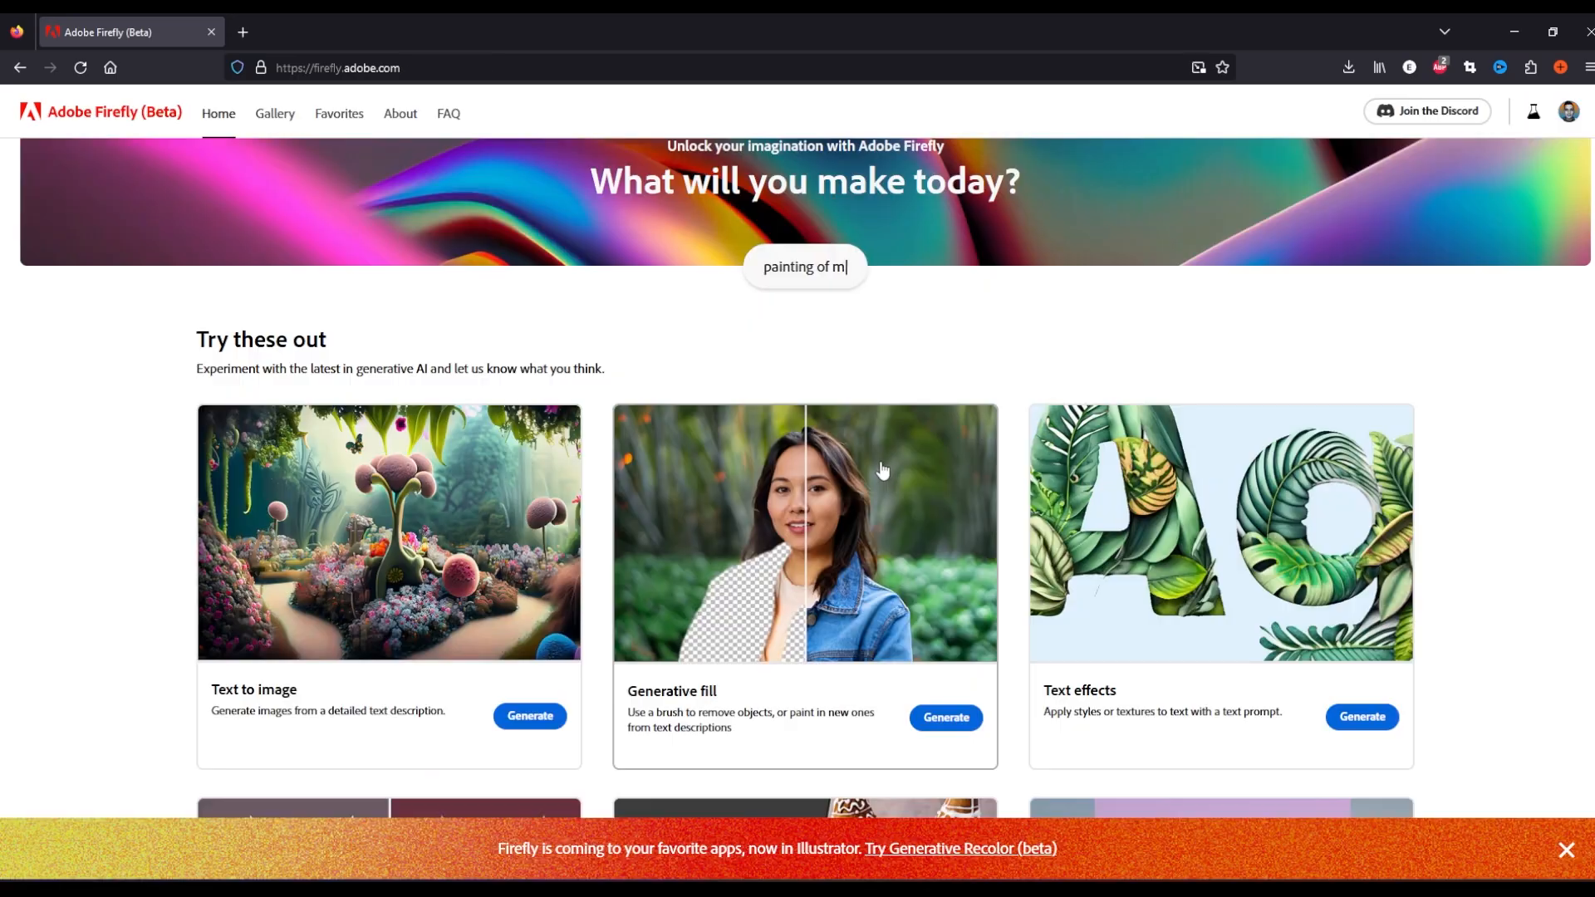
Open Text effects and browse its example gallery
scroll(1043, 463, "down", 3)
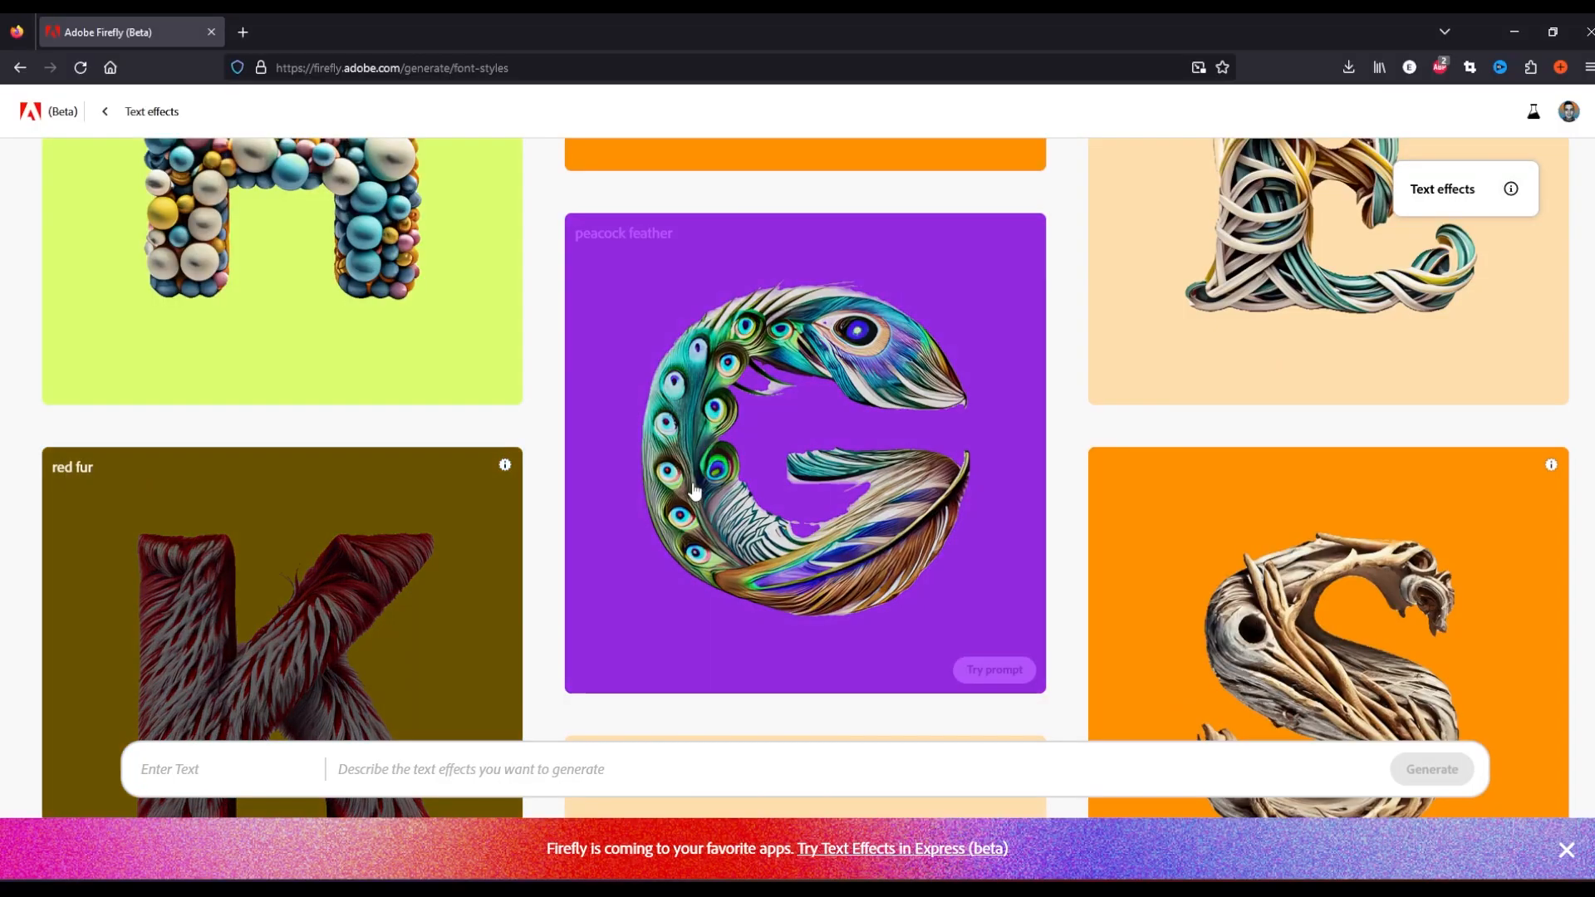
scroll(689, 488, "down", 10)
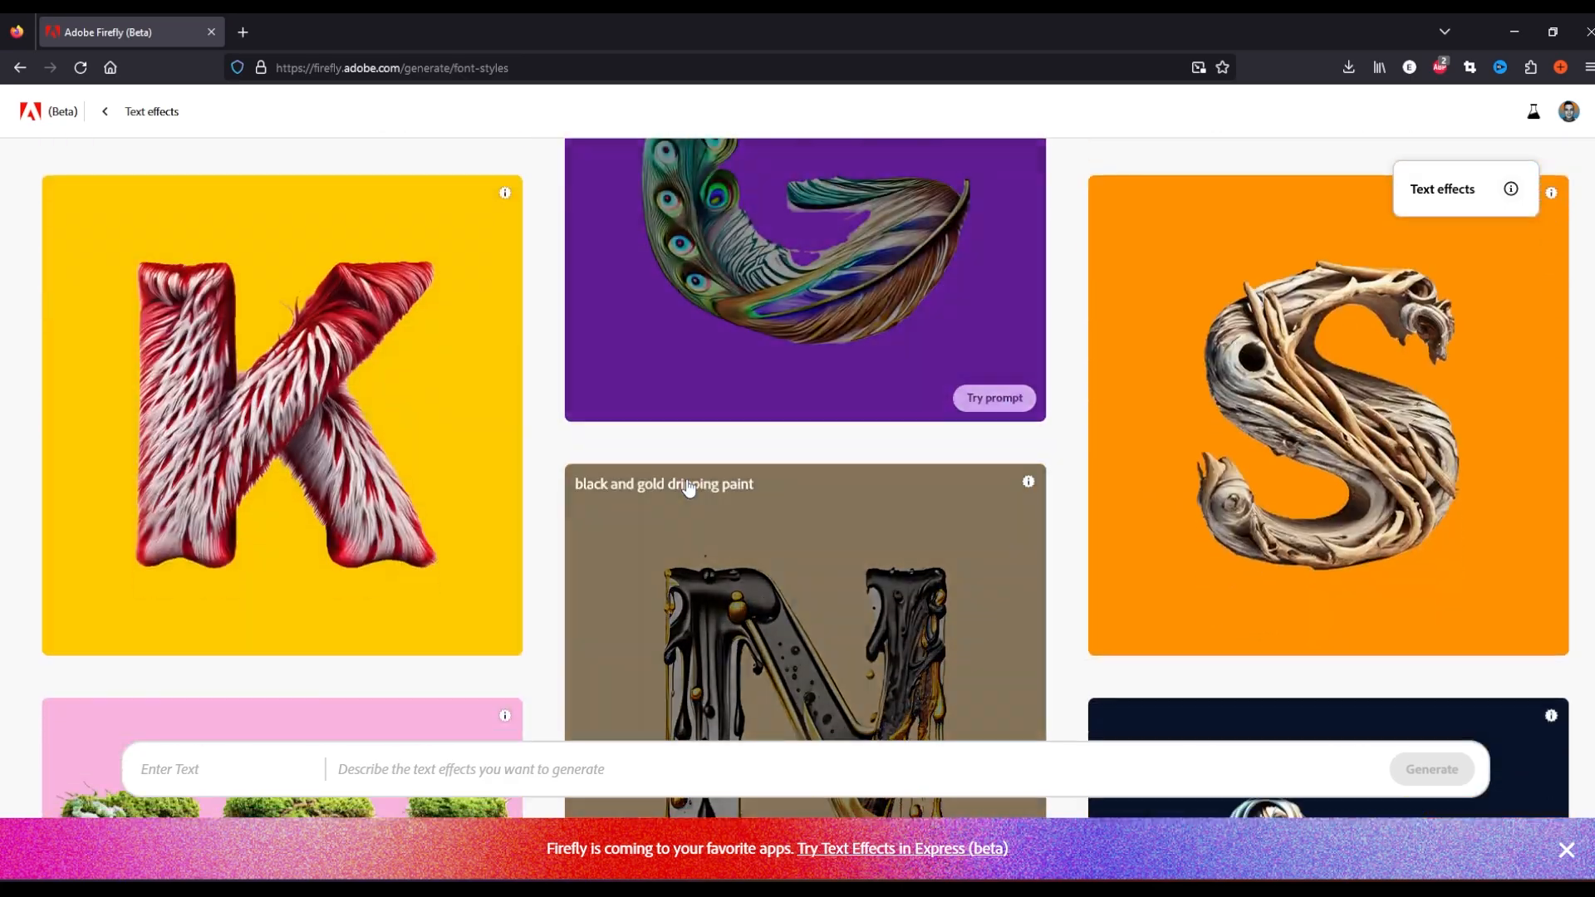
scroll(867, 519, "down", 15)
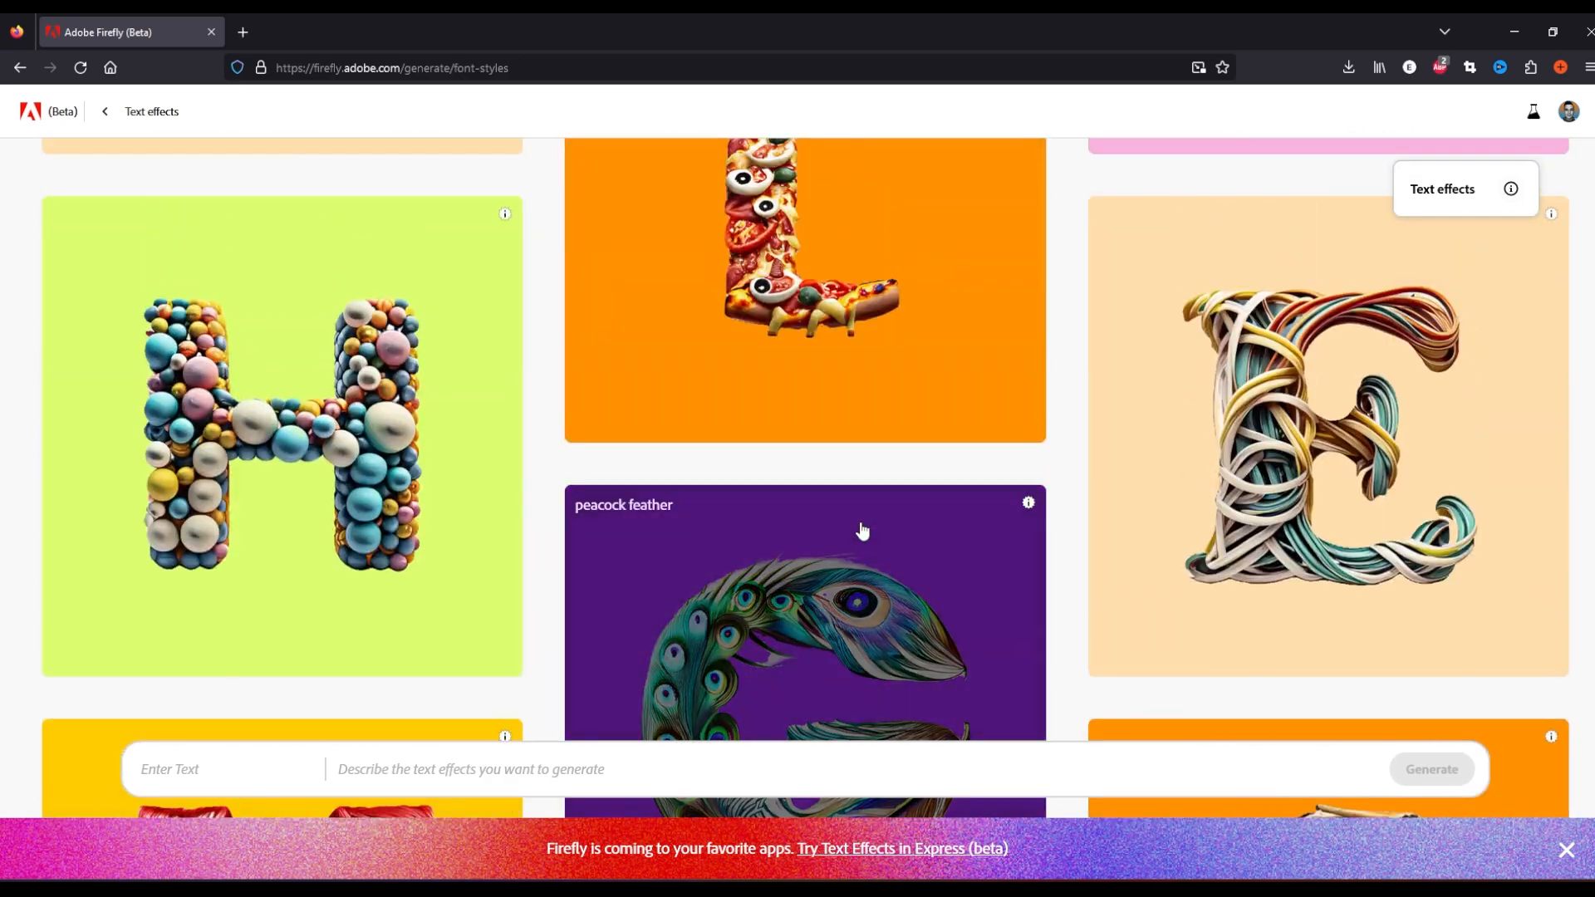
Generate a text effect for the text "A a" with the prompt "jelly"
scroll(805, 519, "down", 15)
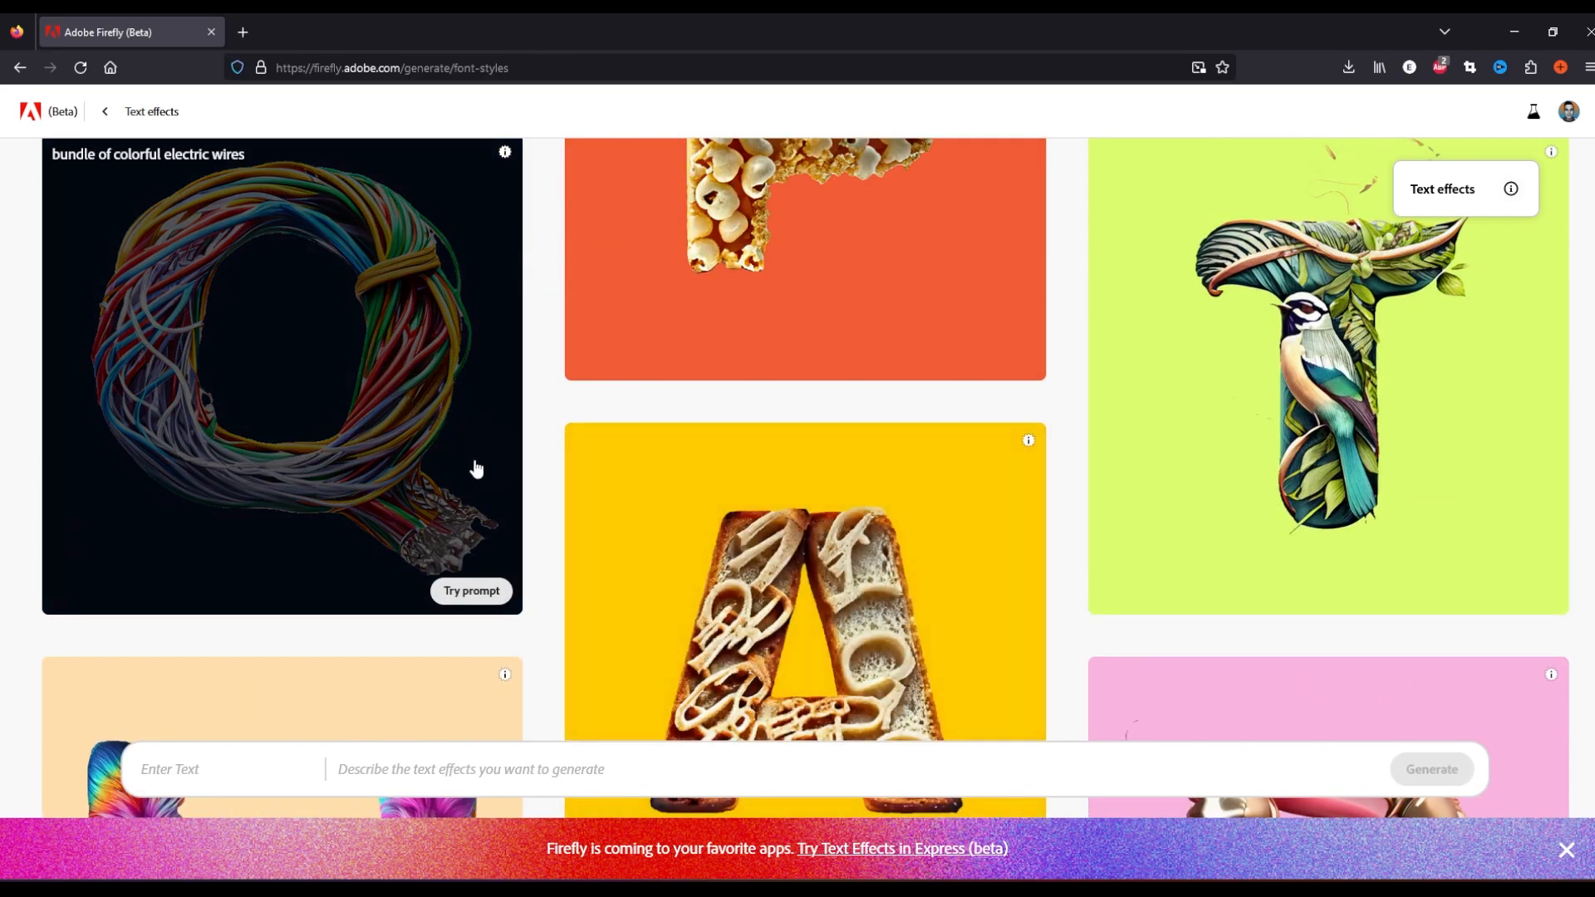
scroll(457, 471, "down", 4)
scroll(1414, 455, "down", 5)
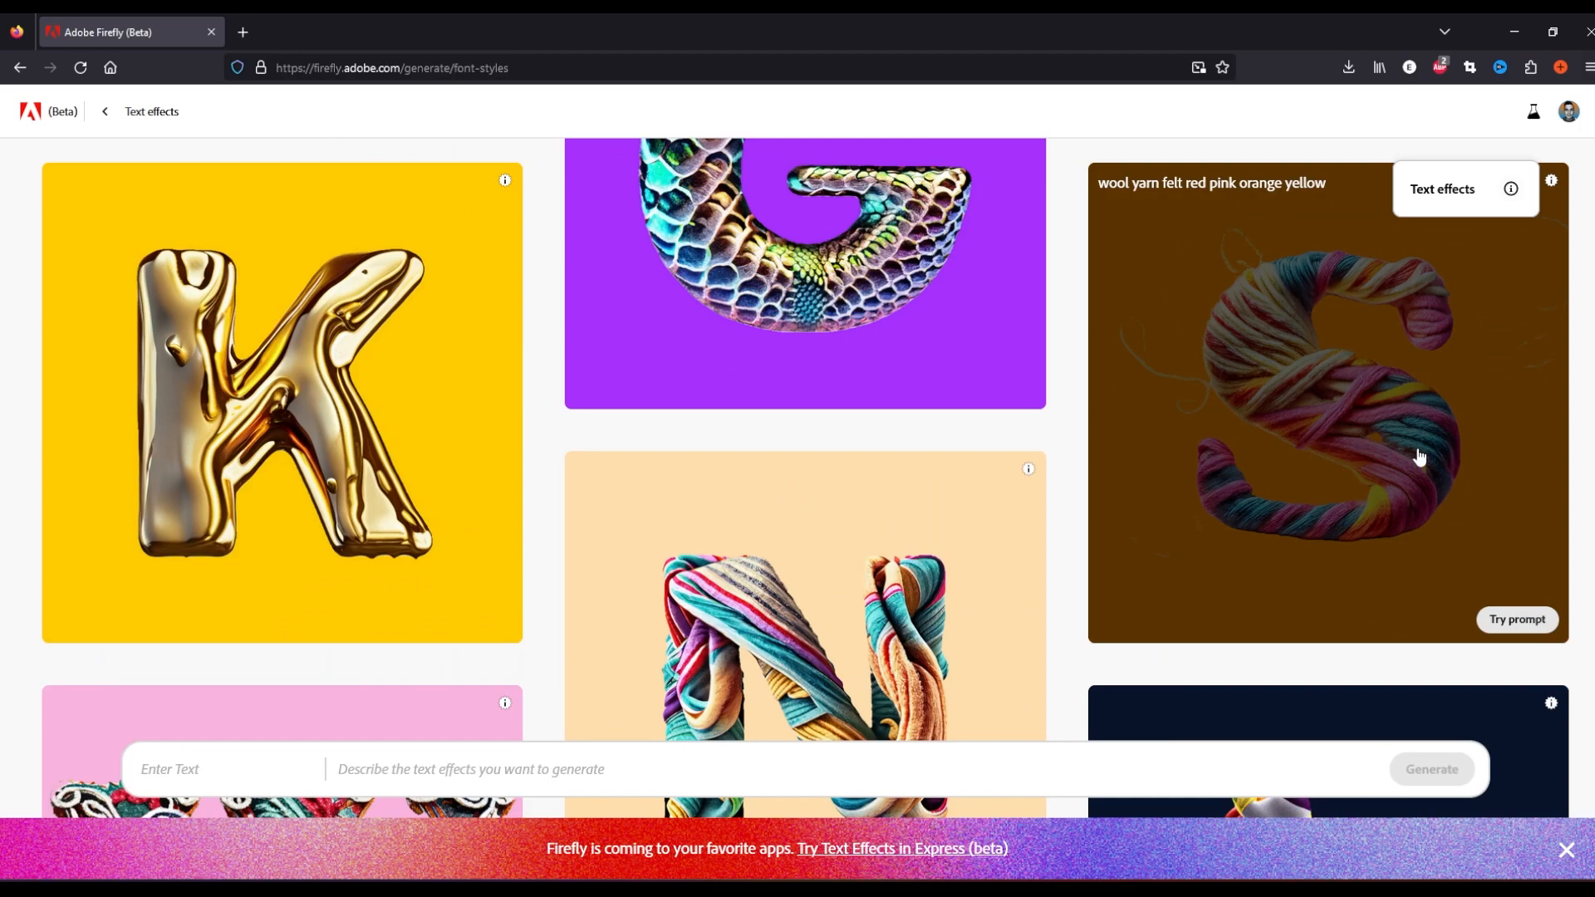
scroll(452, 774, "down", 3)
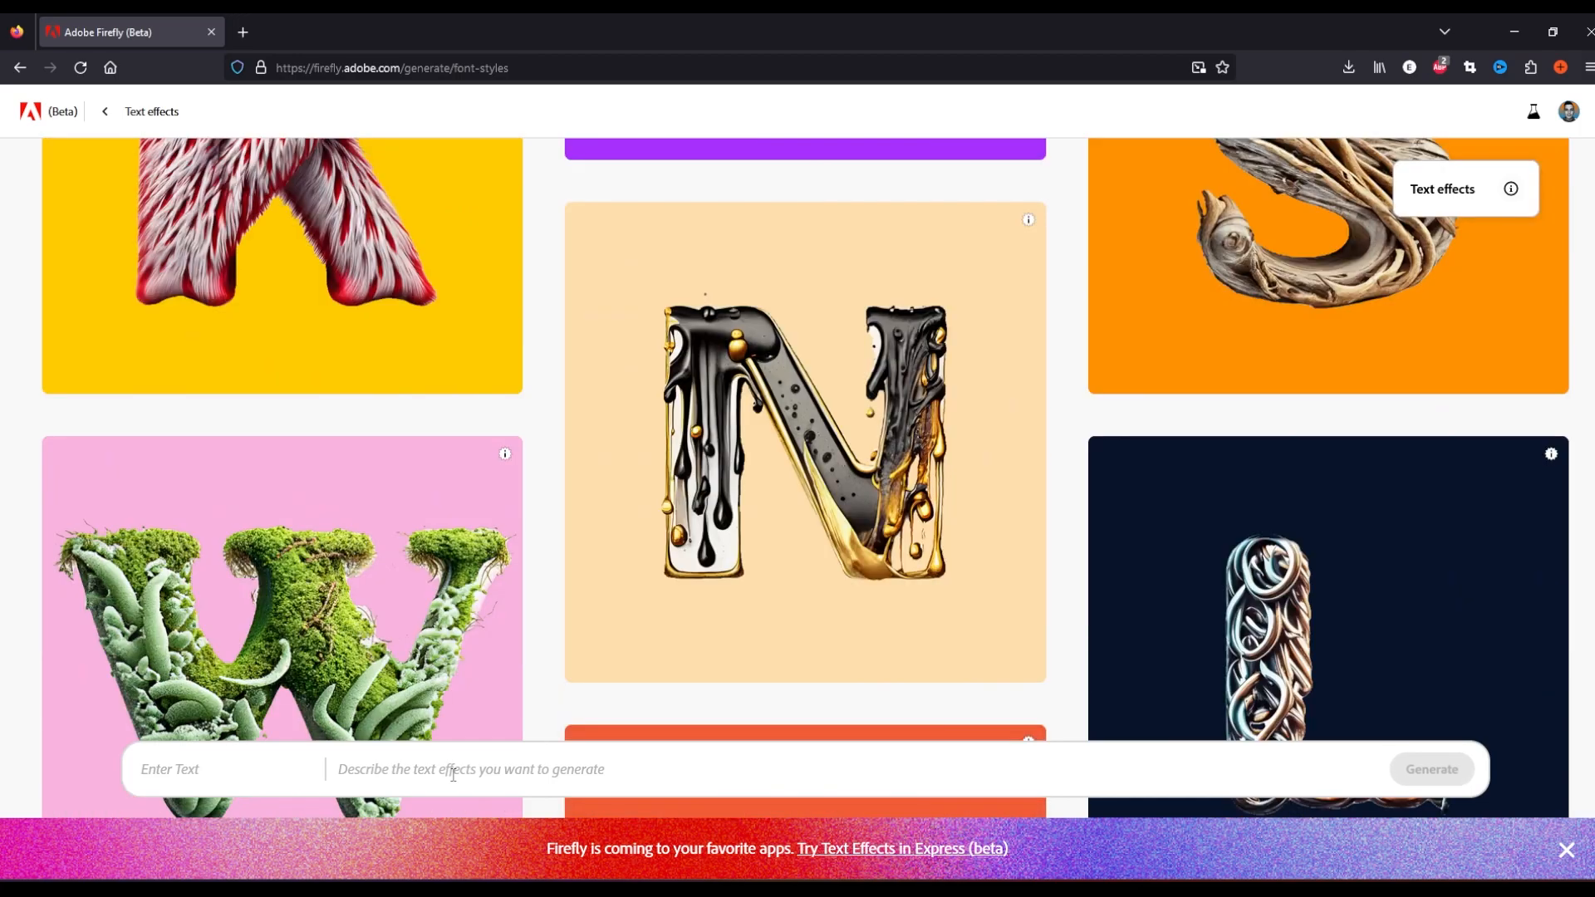
left_click(289, 771)
type("Aa")
left_click(491, 777)
type("jelly")
left_click(1420, 769)
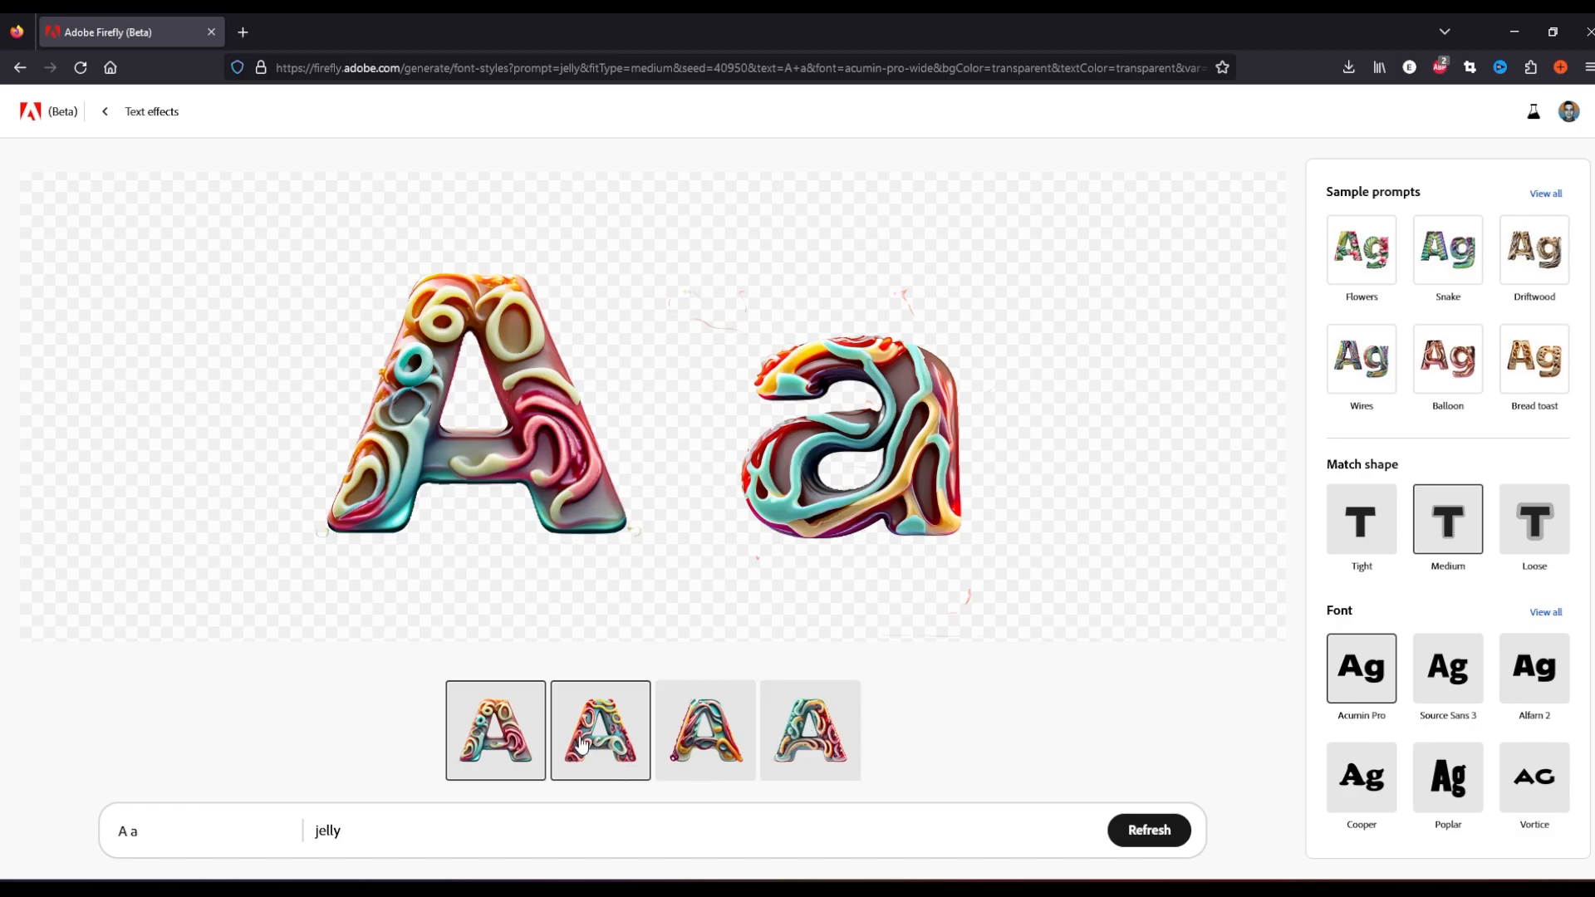
Pick a variation and set the effect to Tight match shape with the Cooper font
left_click(610, 740)
left_click(681, 754)
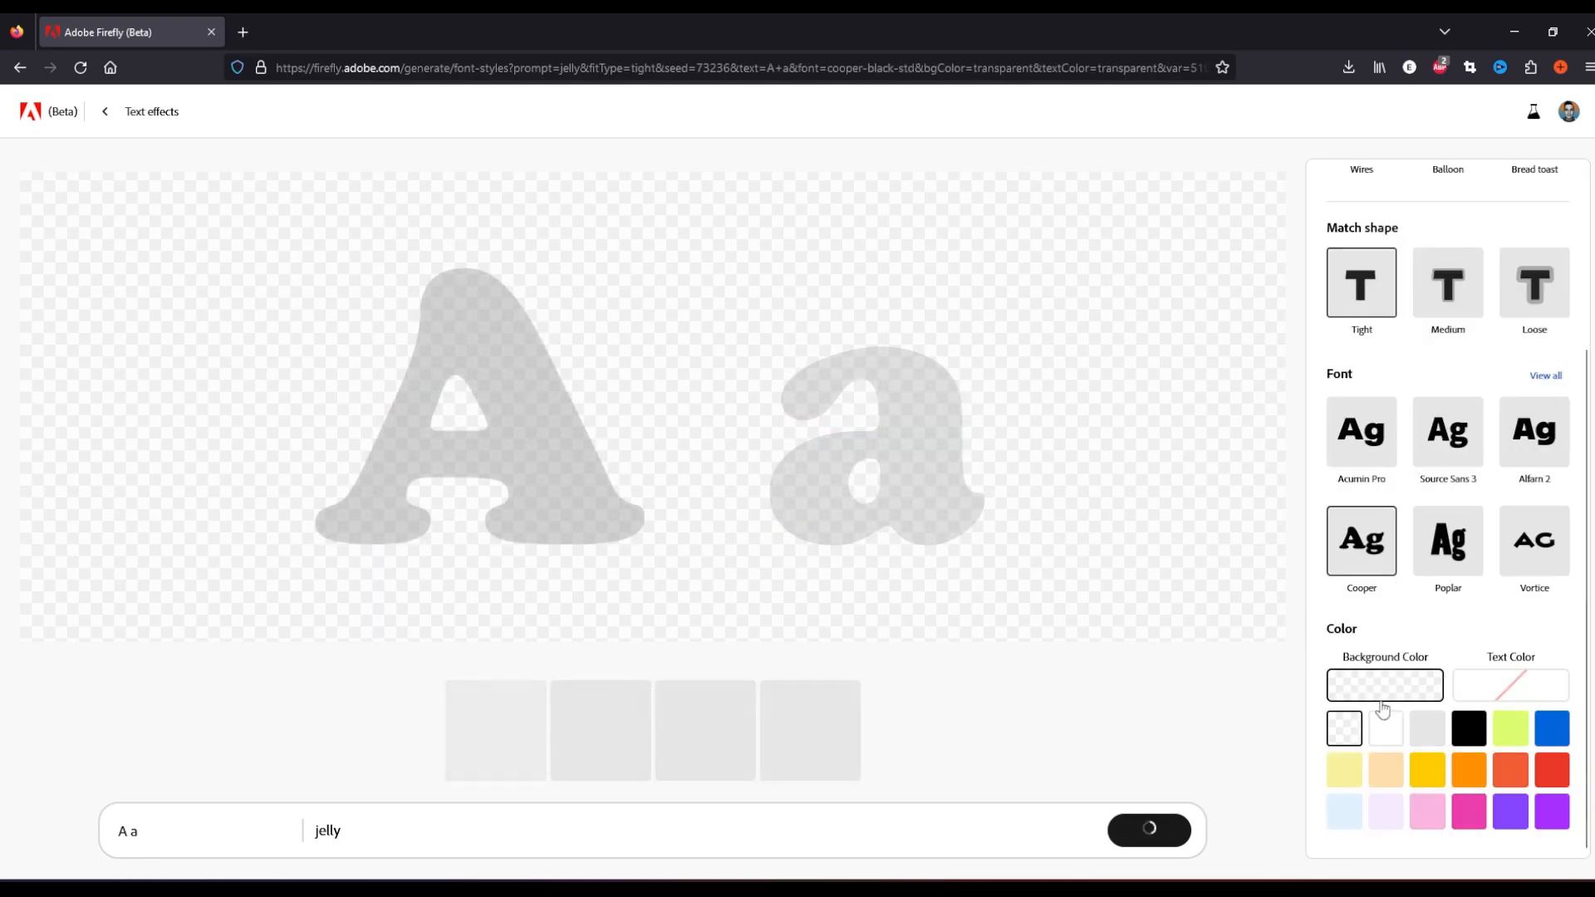
Try black, grey and other background colours before returning the background to transparent
left_click(1466, 731)
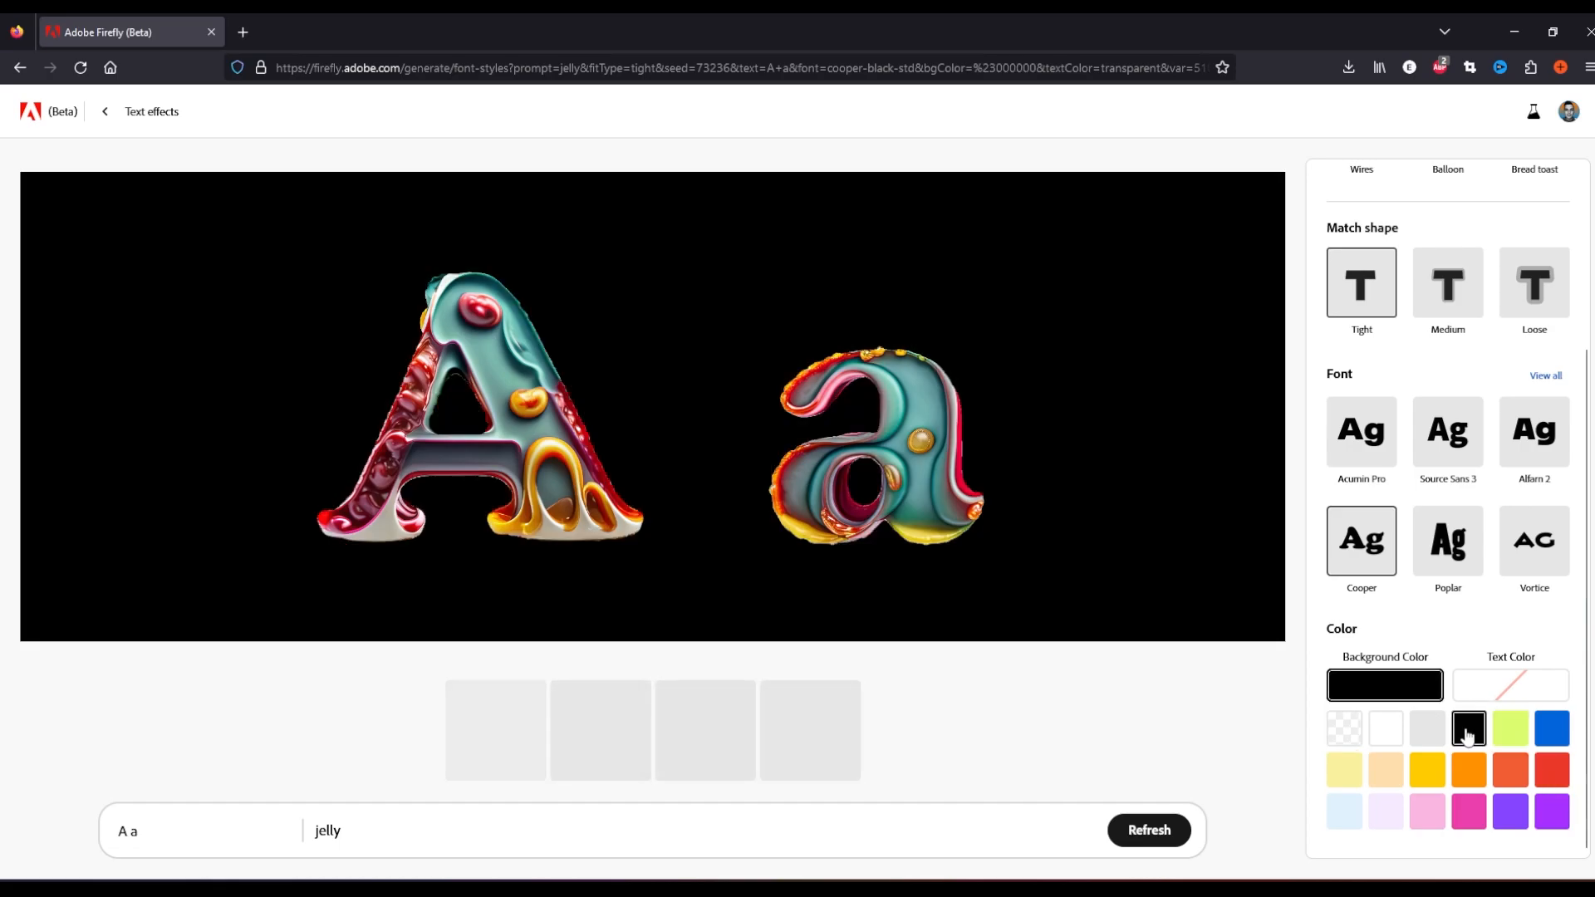
left_click(1427, 770)
left_click(1426, 729)
left_click(1386, 731)
left_click(1427, 731)
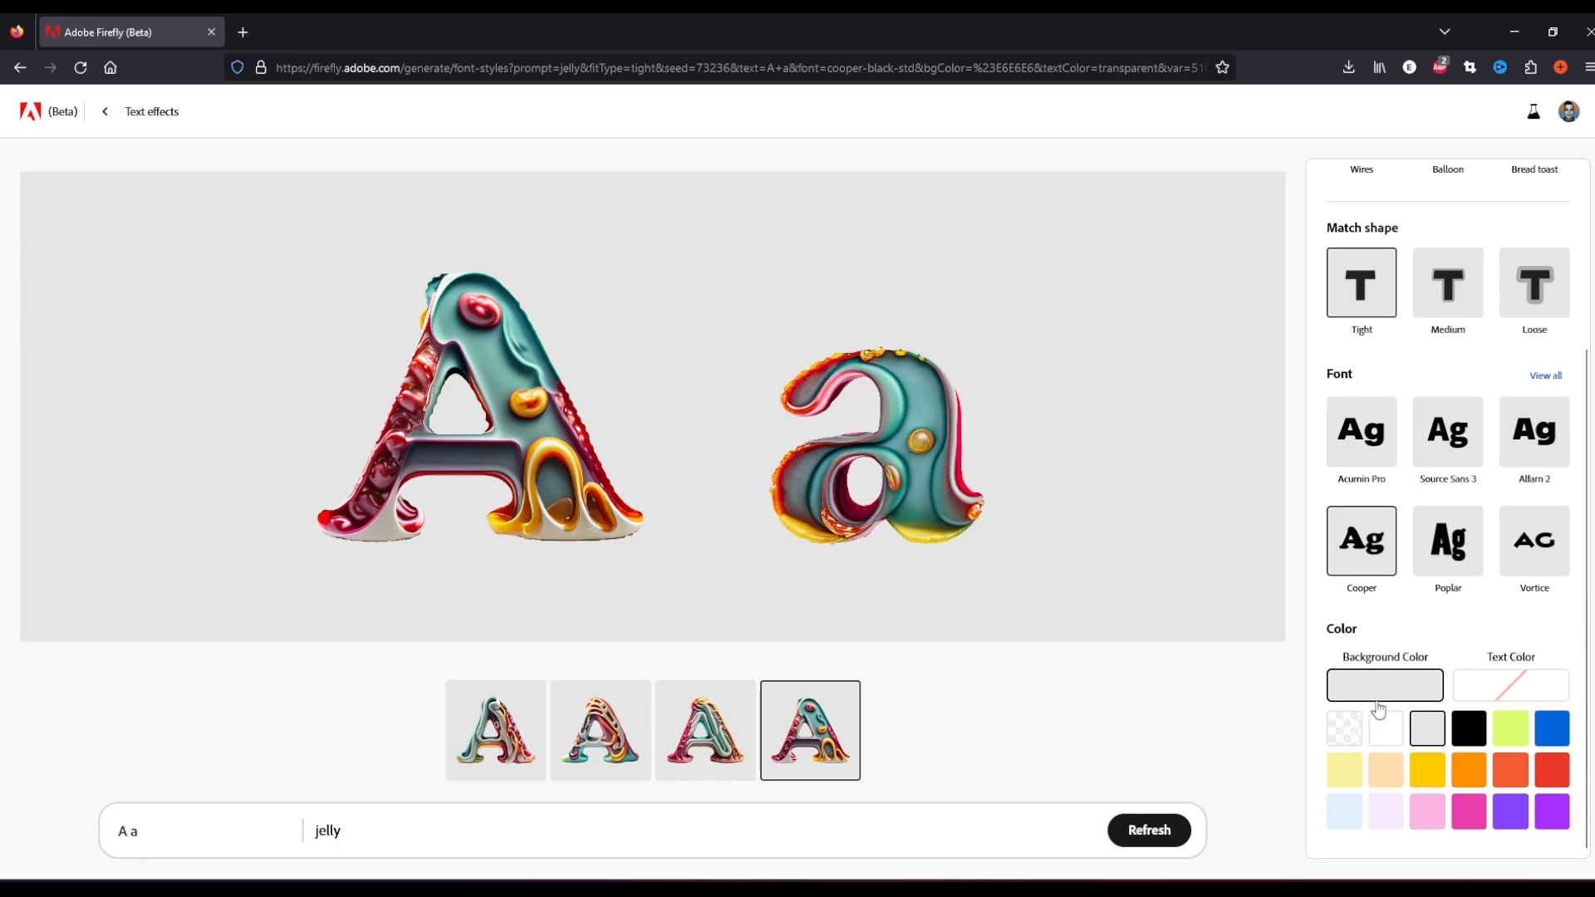
left_click(1345, 735)
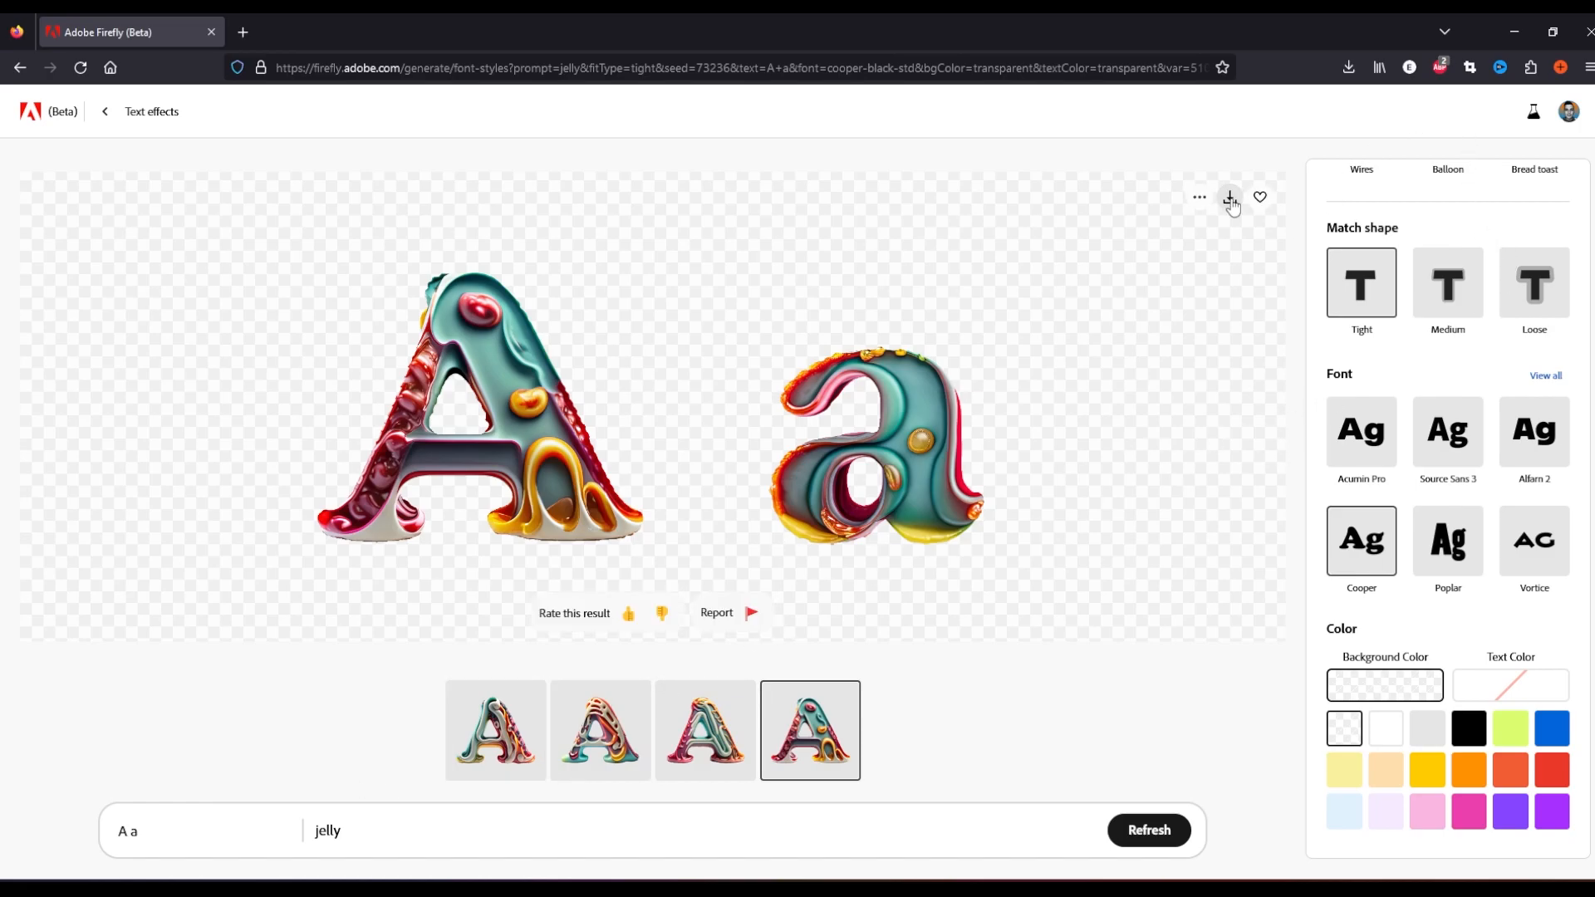
Download the jelly effect, extend the text to "A a B b" and download the regenerated result
left_click(1230, 200)
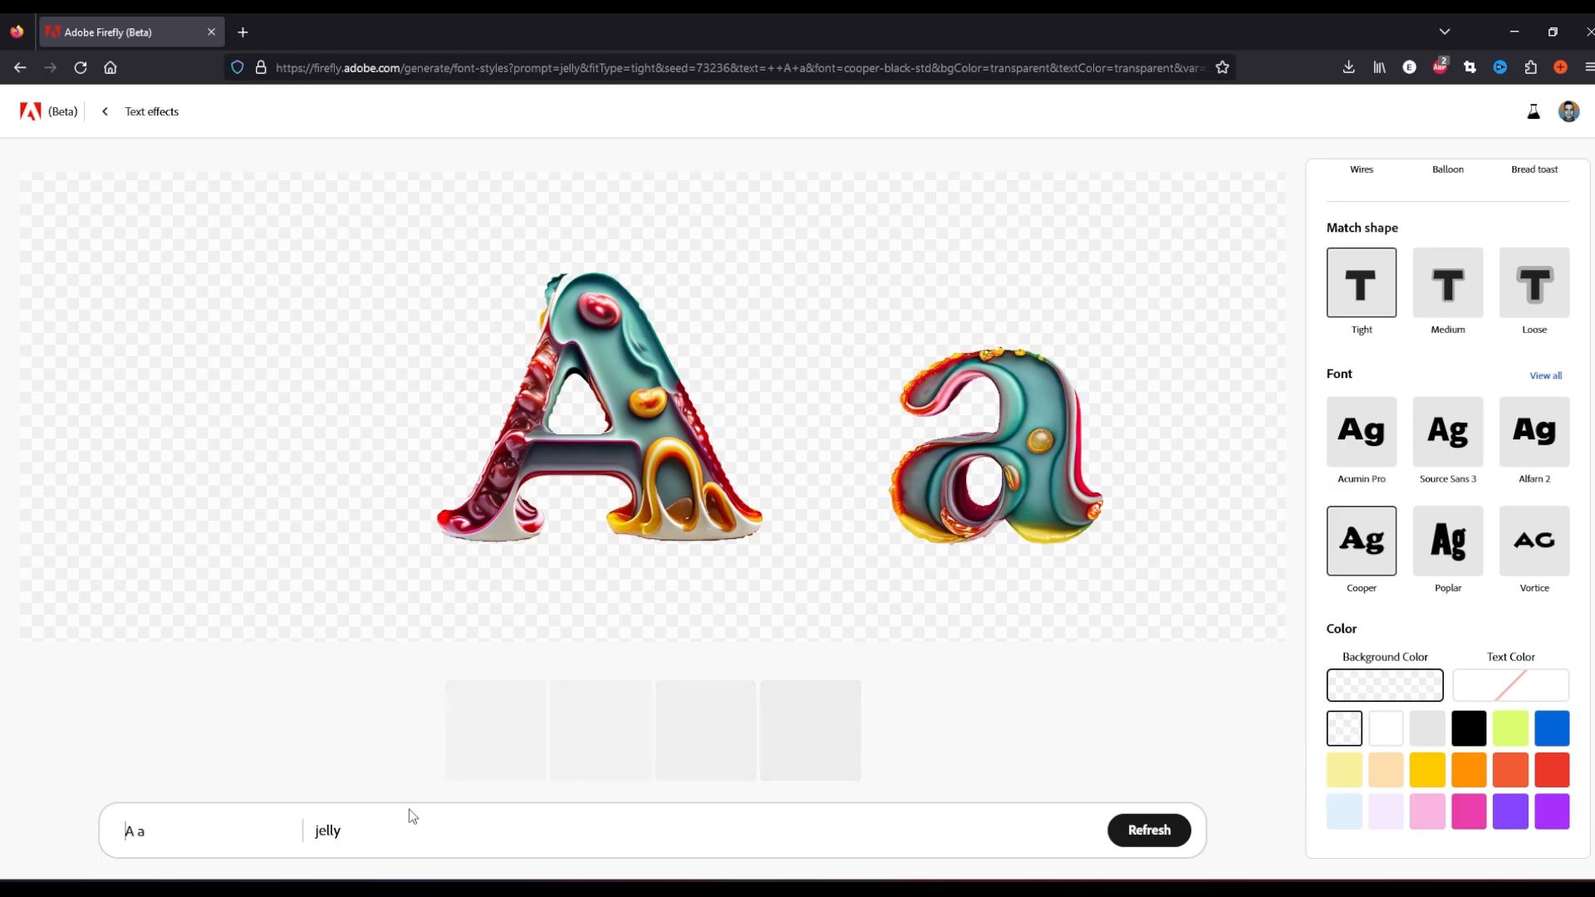
type("B b")
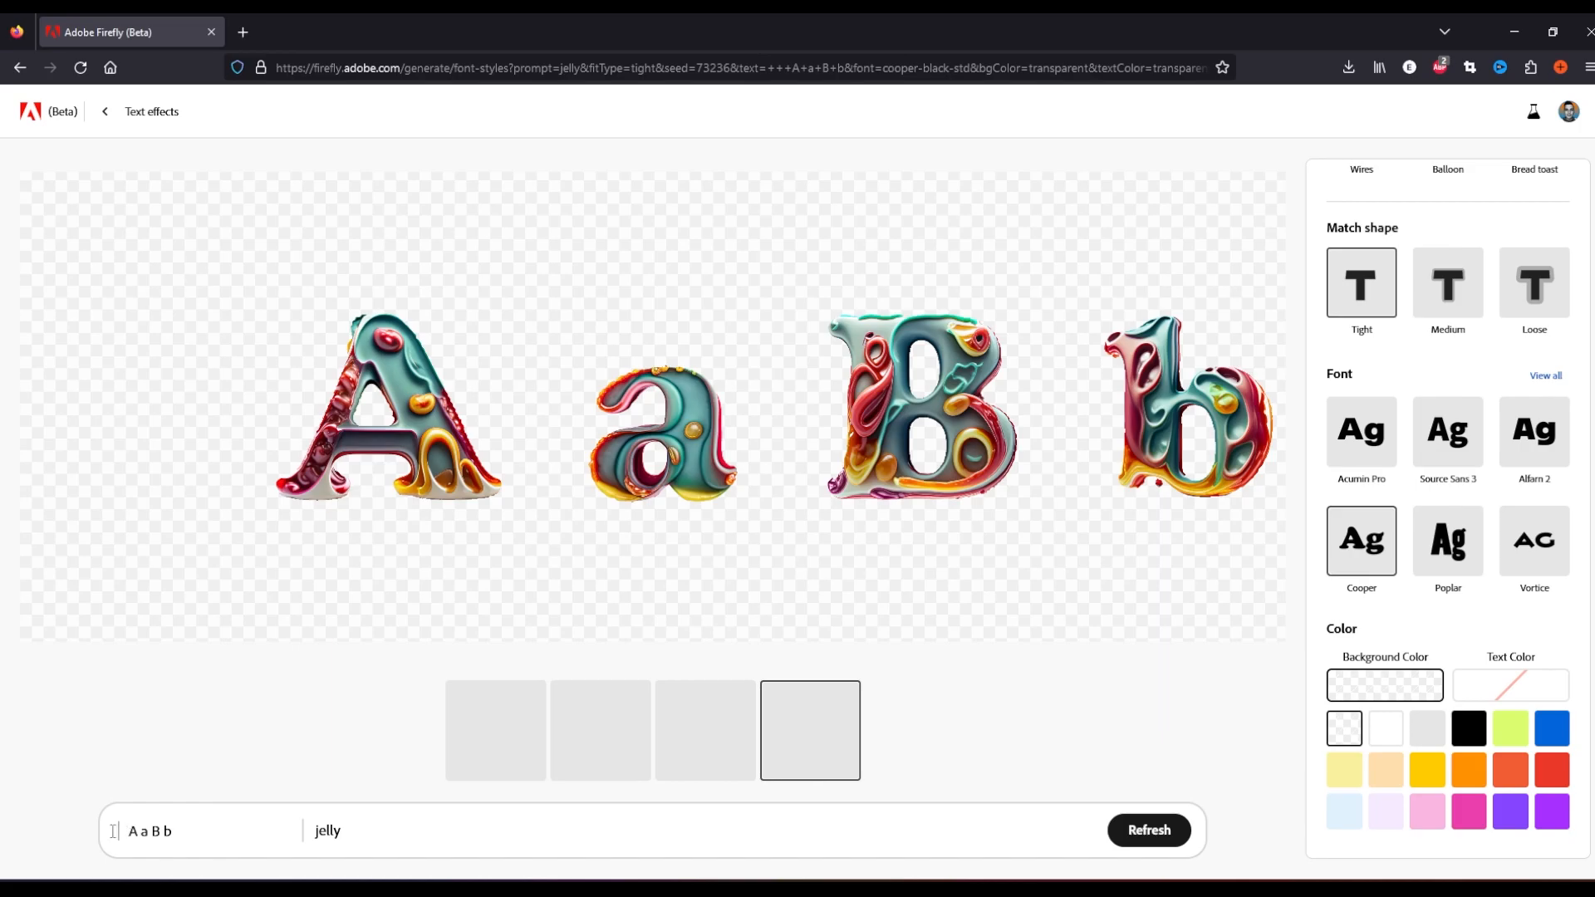
left_click(1229, 199)
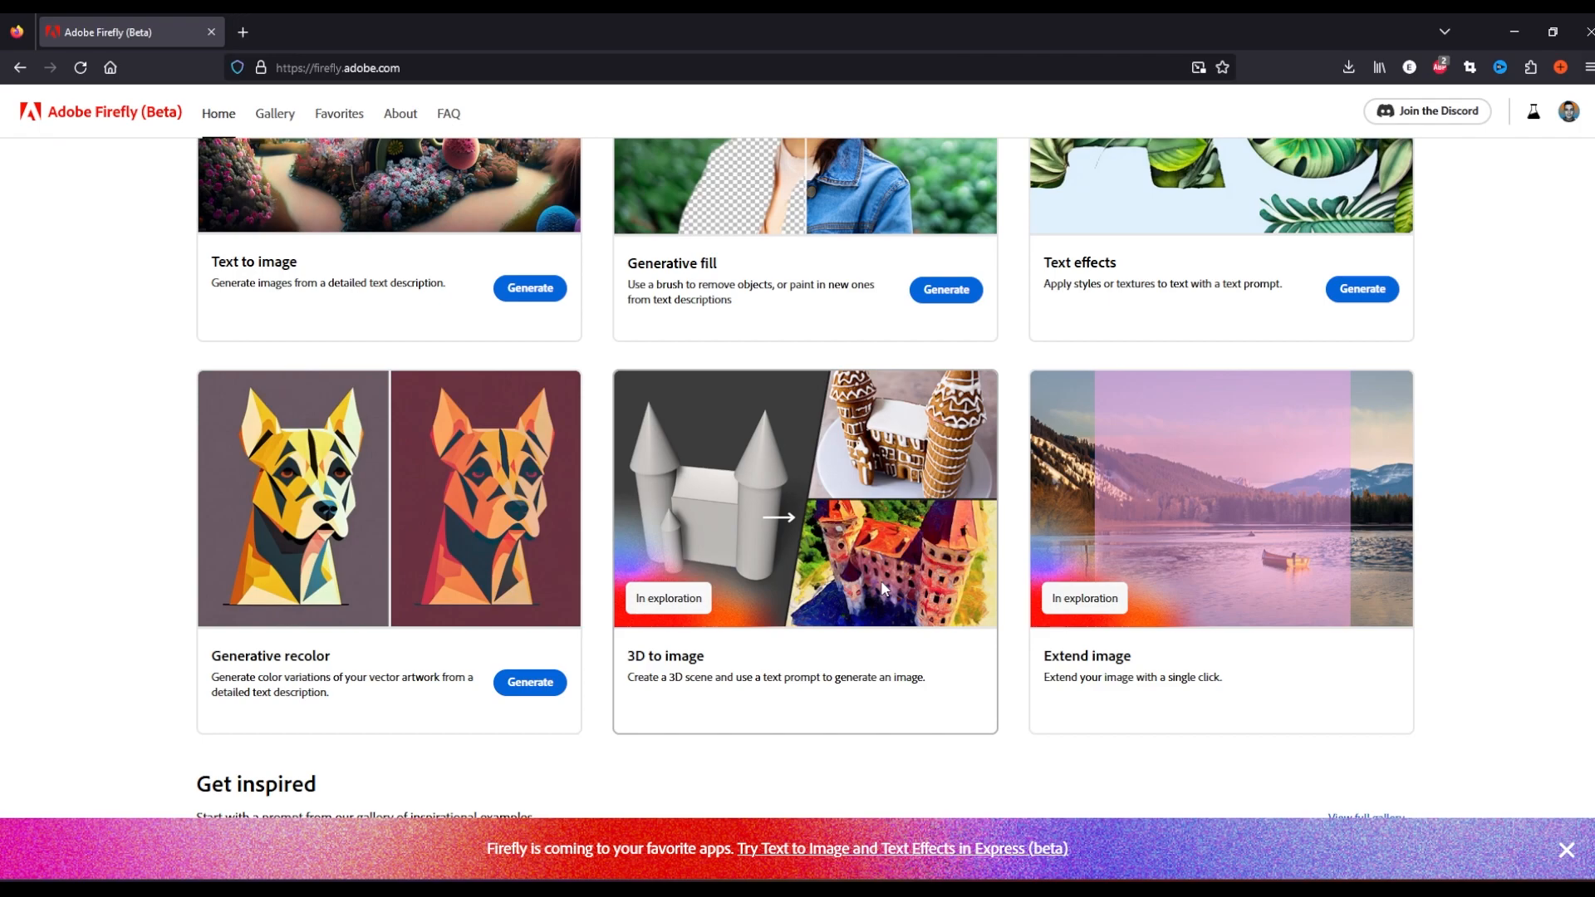
Open Generative recolor and upload the AI Mascot Logo Design.svg file
left_click(529, 681)
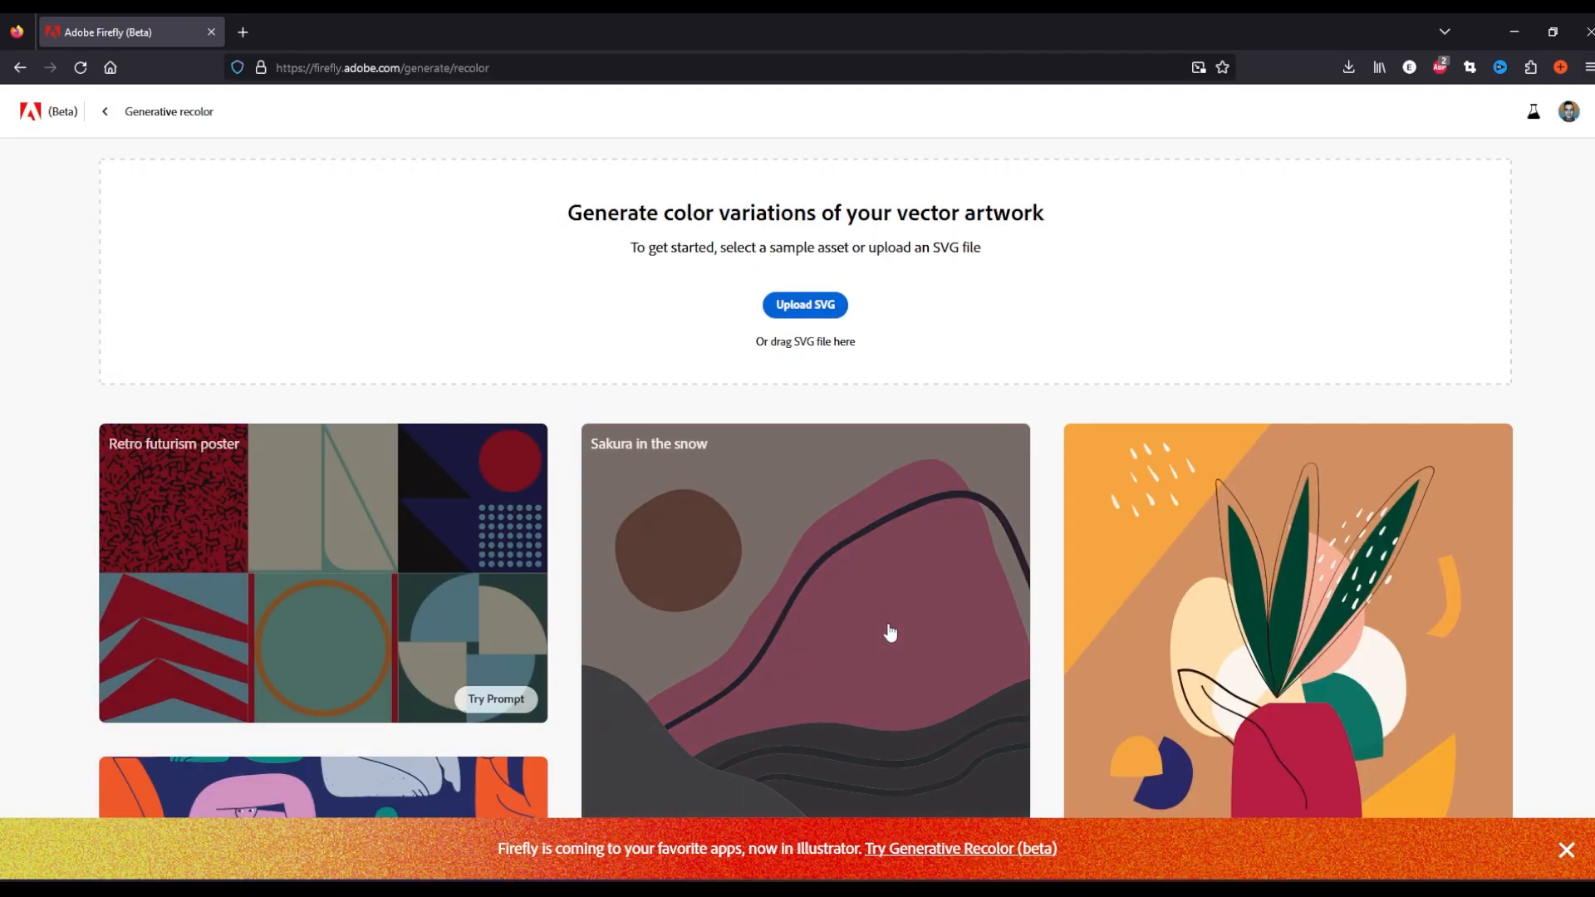
scroll(890, 633, "down", 8)
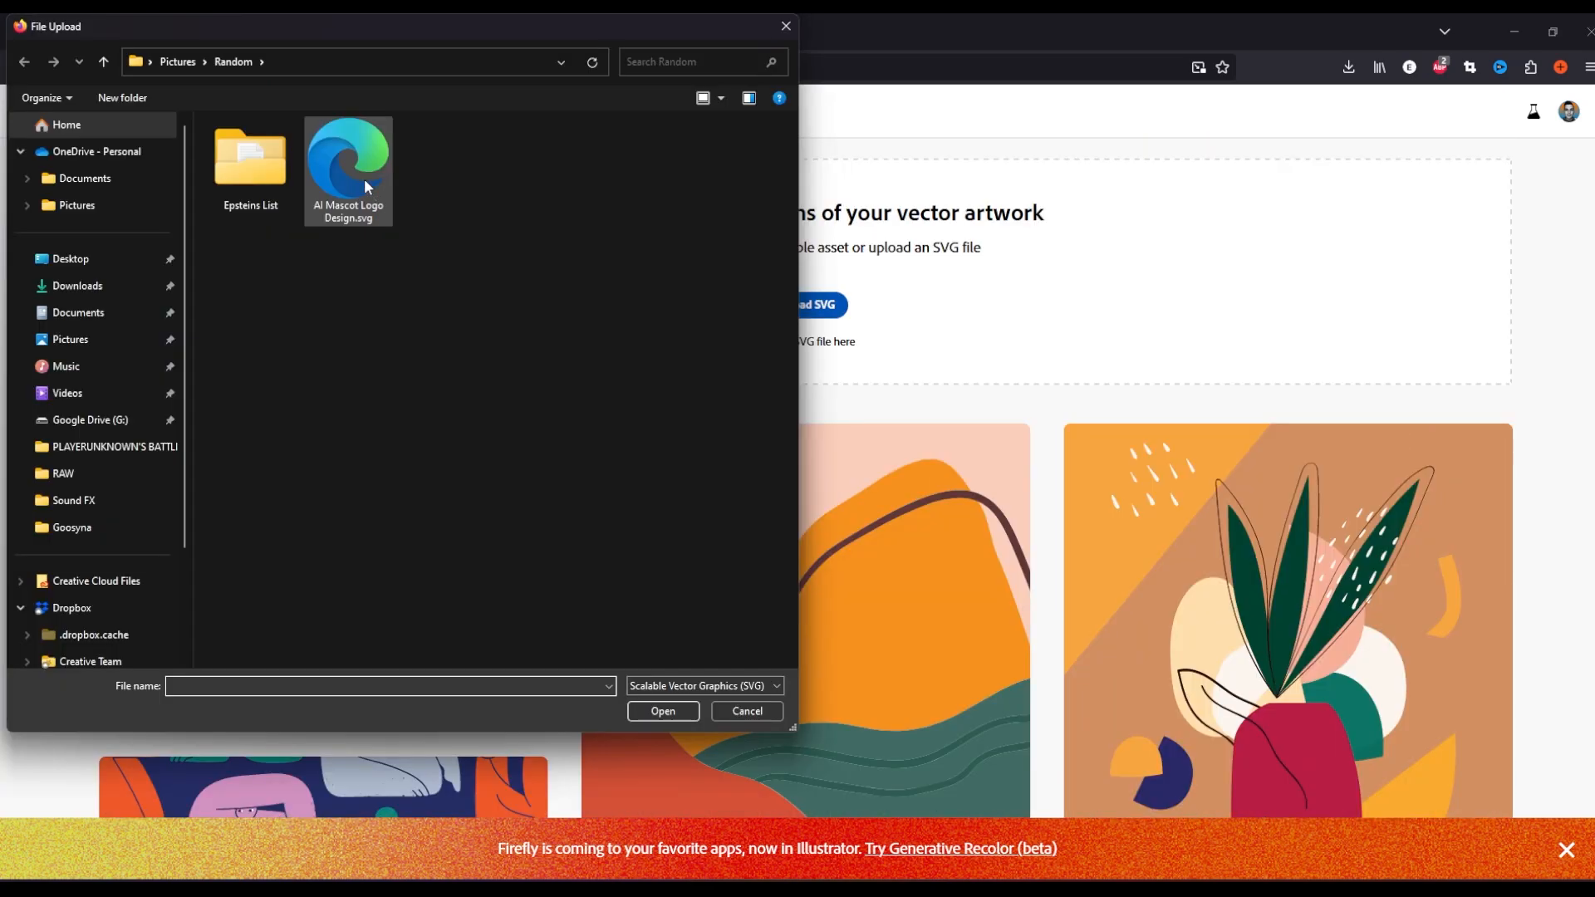
double_click(345, 190)
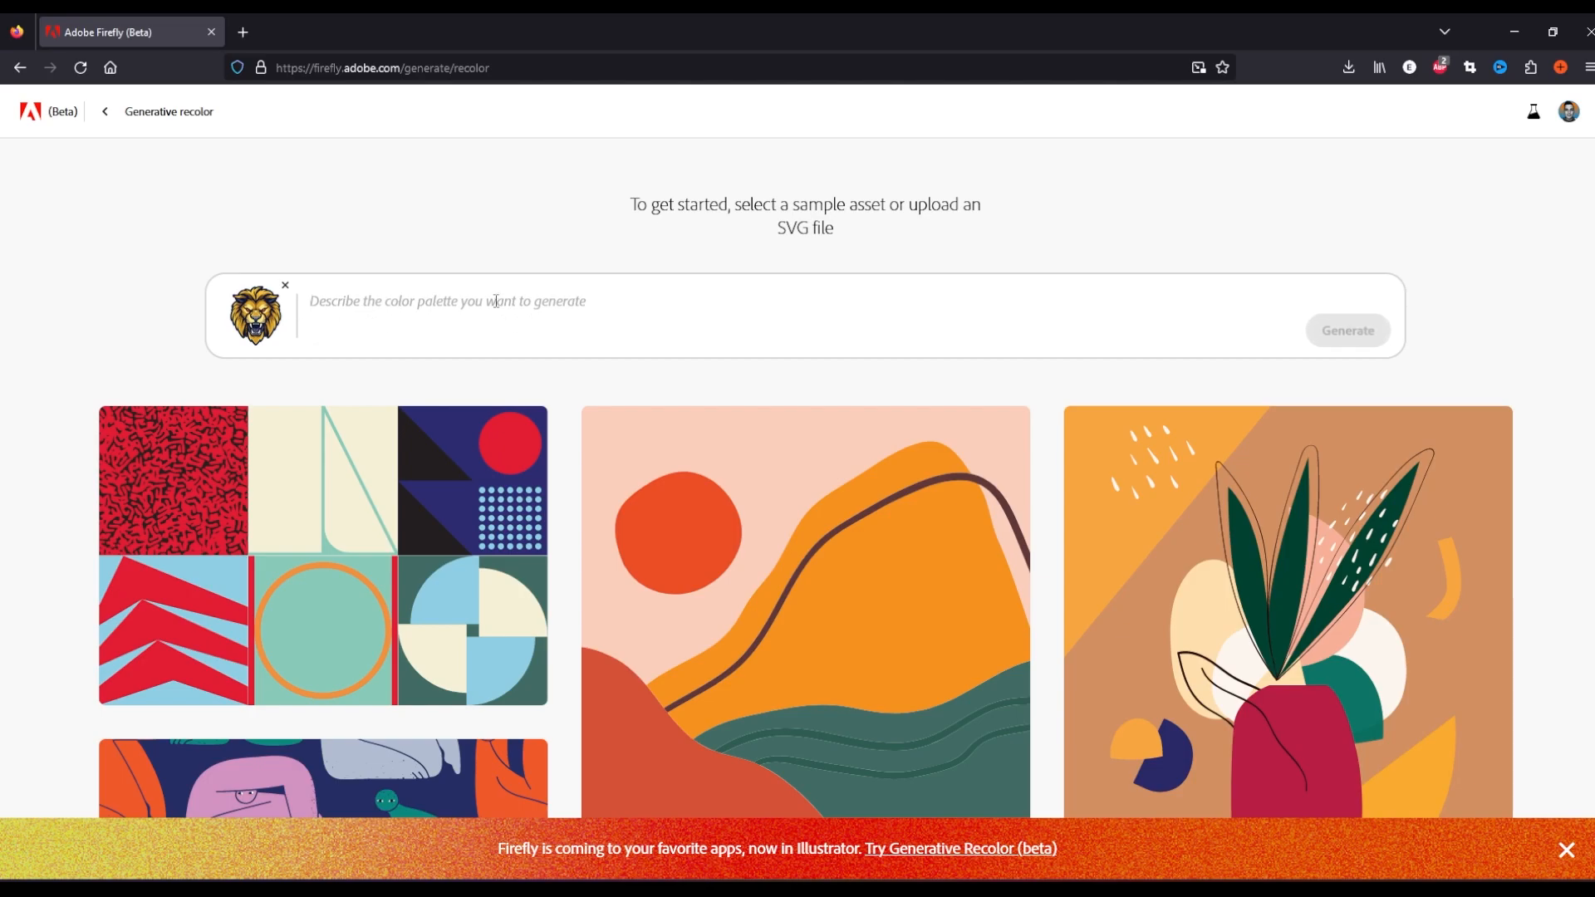
Generate color variations of the lion logo with the prompt "1980s vaporwave Miami style"
type("1980s vaporwave Miami style")
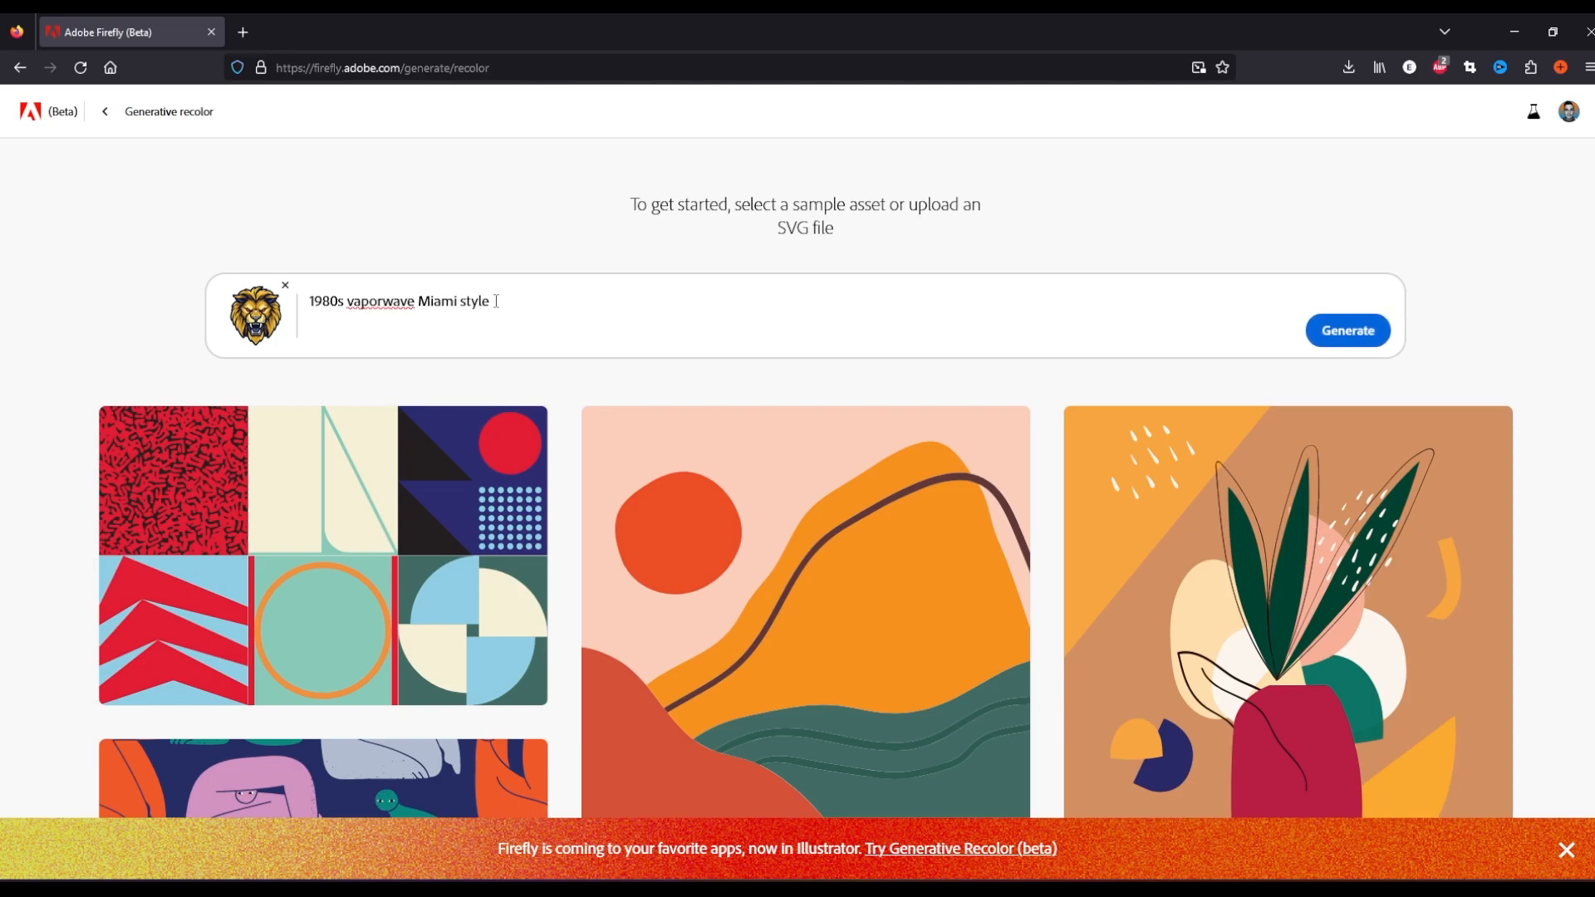
key("Return")
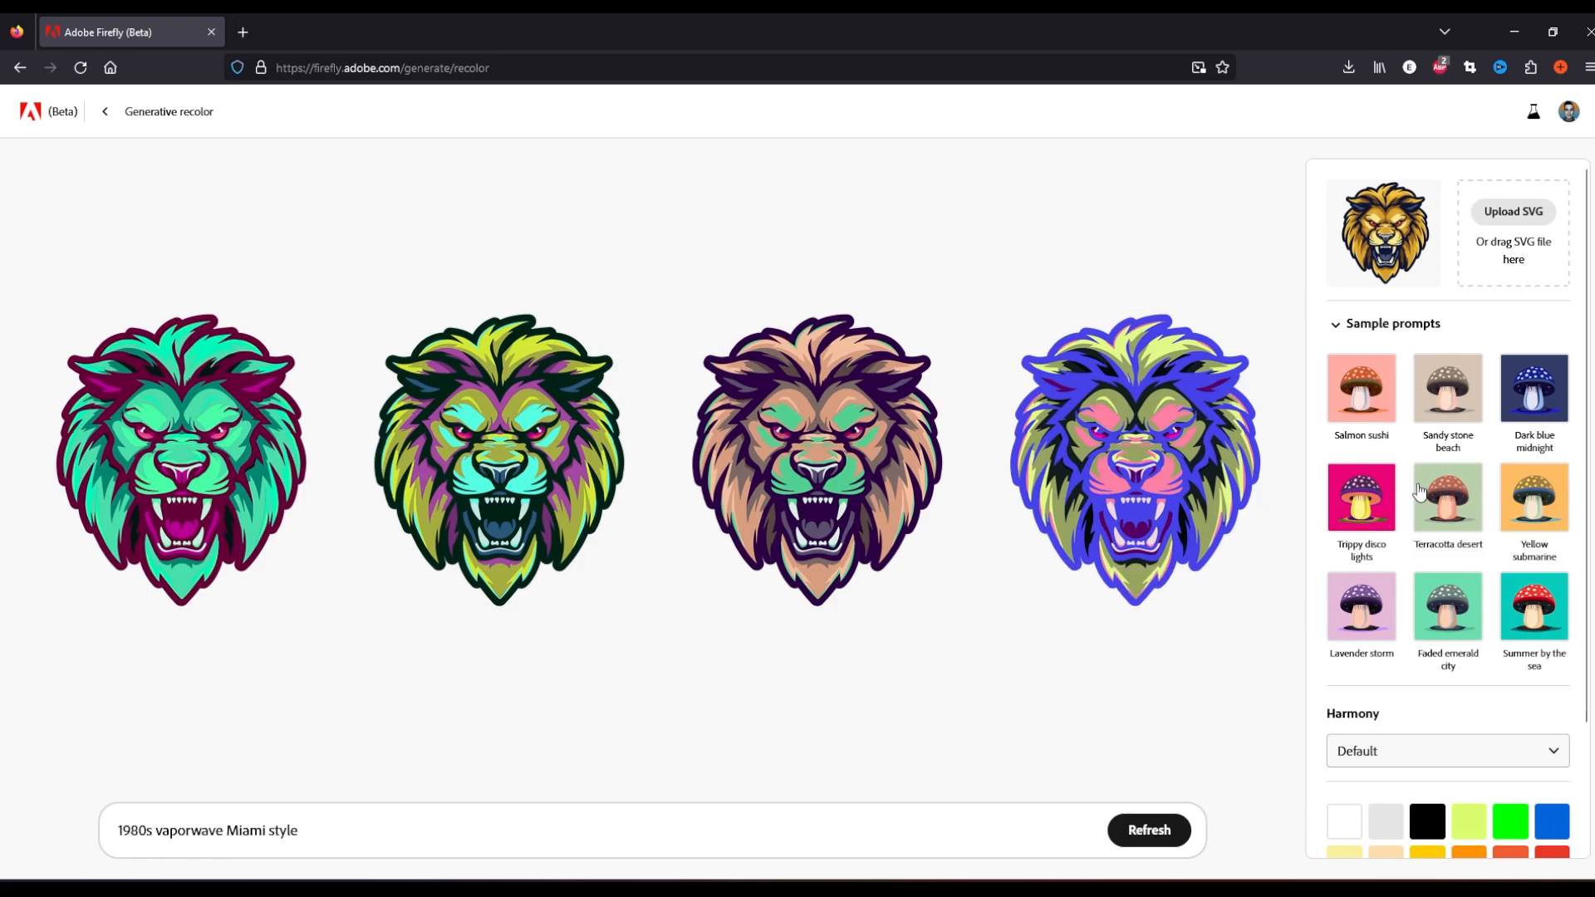
Try the Complementary harmony option for the recolor
scroll(1398, 493, "down", 2)
scroll(1402, 623, "up", 2)
scroll(1407, 534, "down", 2)
left_click(1403, 605)
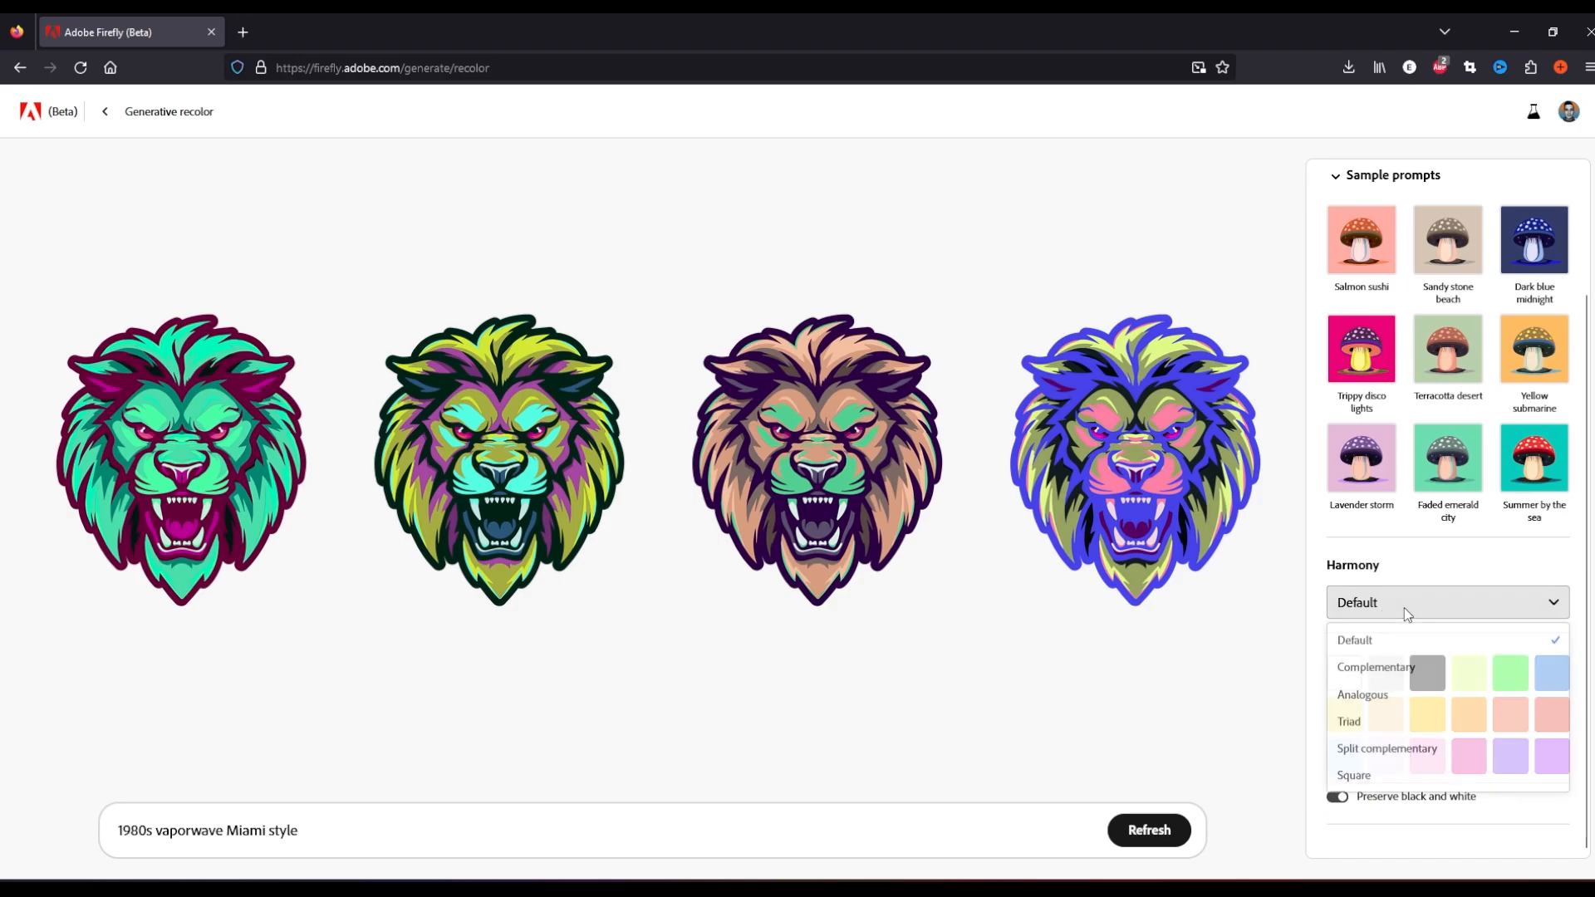
left_click(1400, 671)
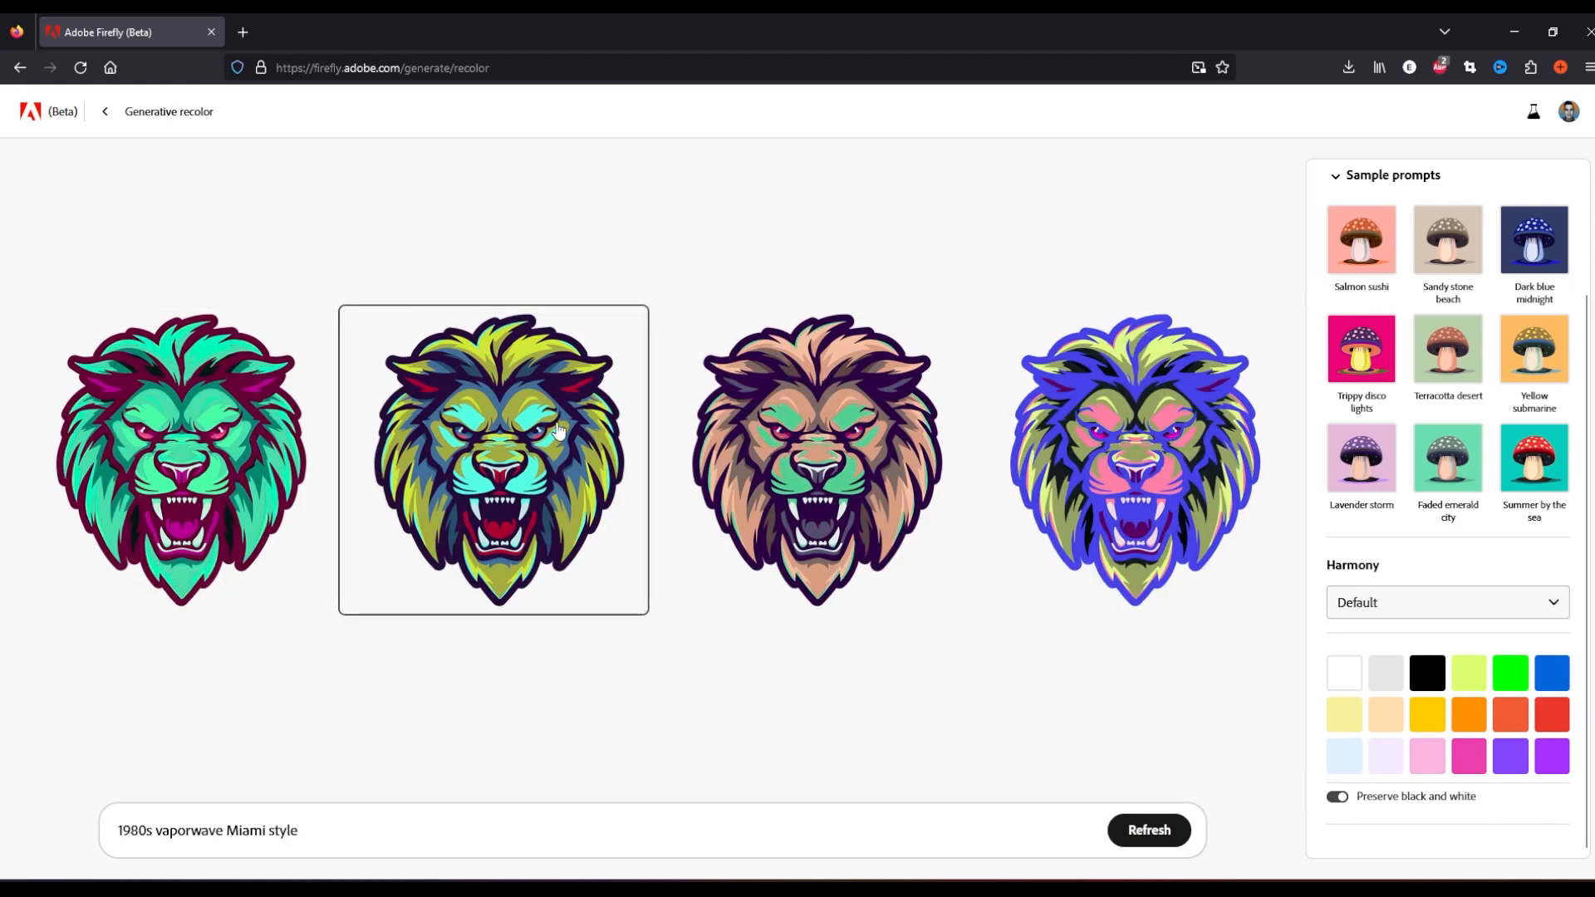
Download the second lion variation and open it in Illustrator to inspect its editable vector groups
left_click(628, 324)
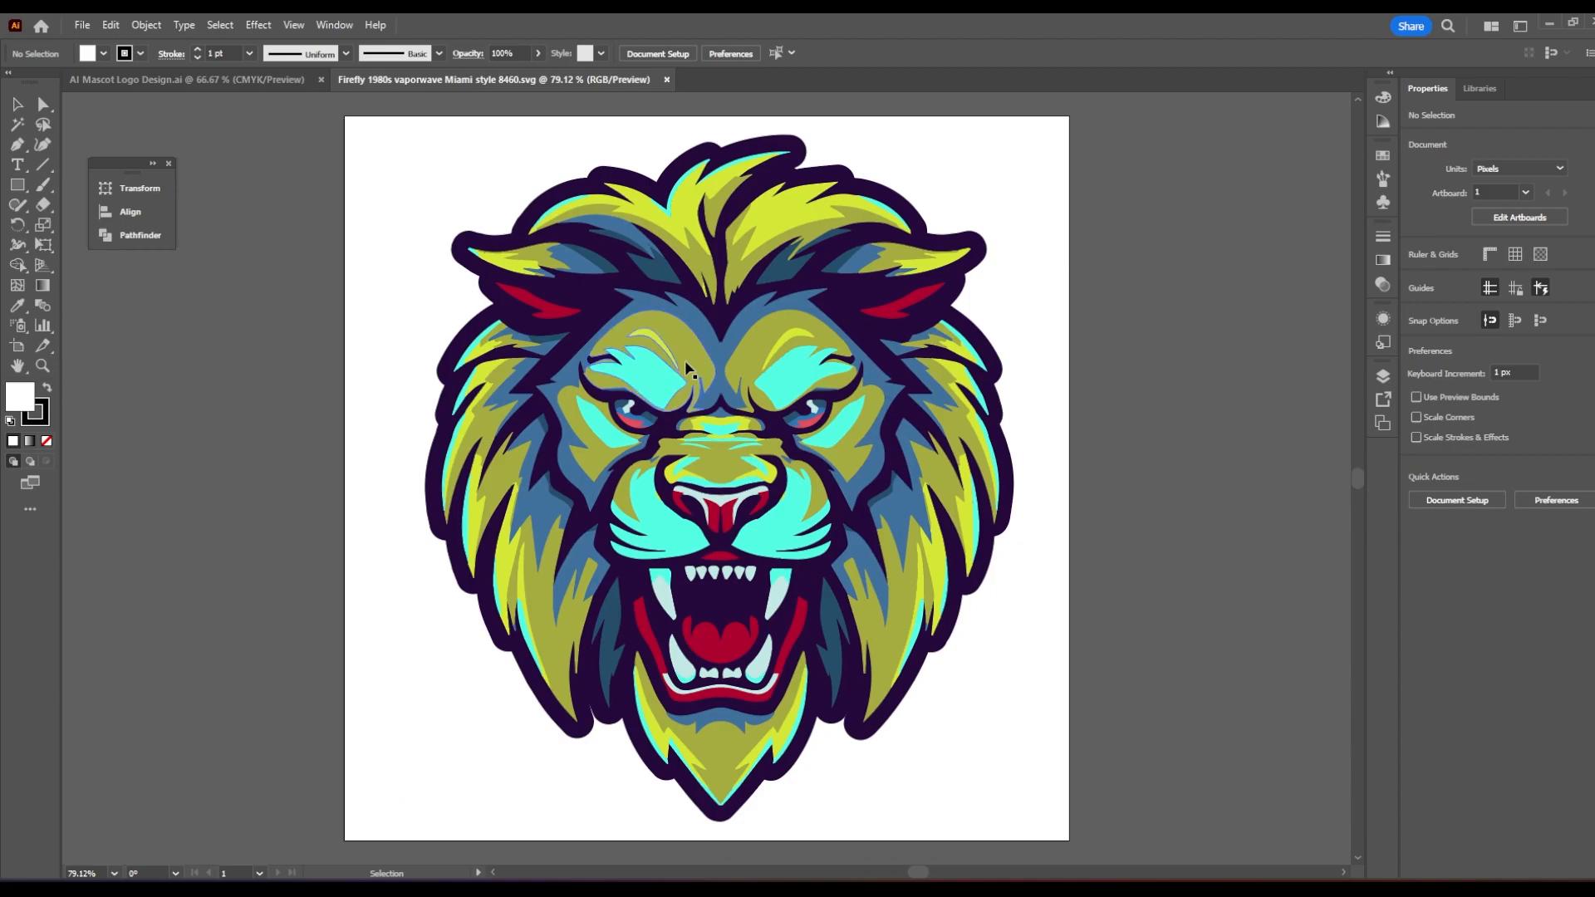
double_click(686, 368)
scroll(679, 371, "up", 4)
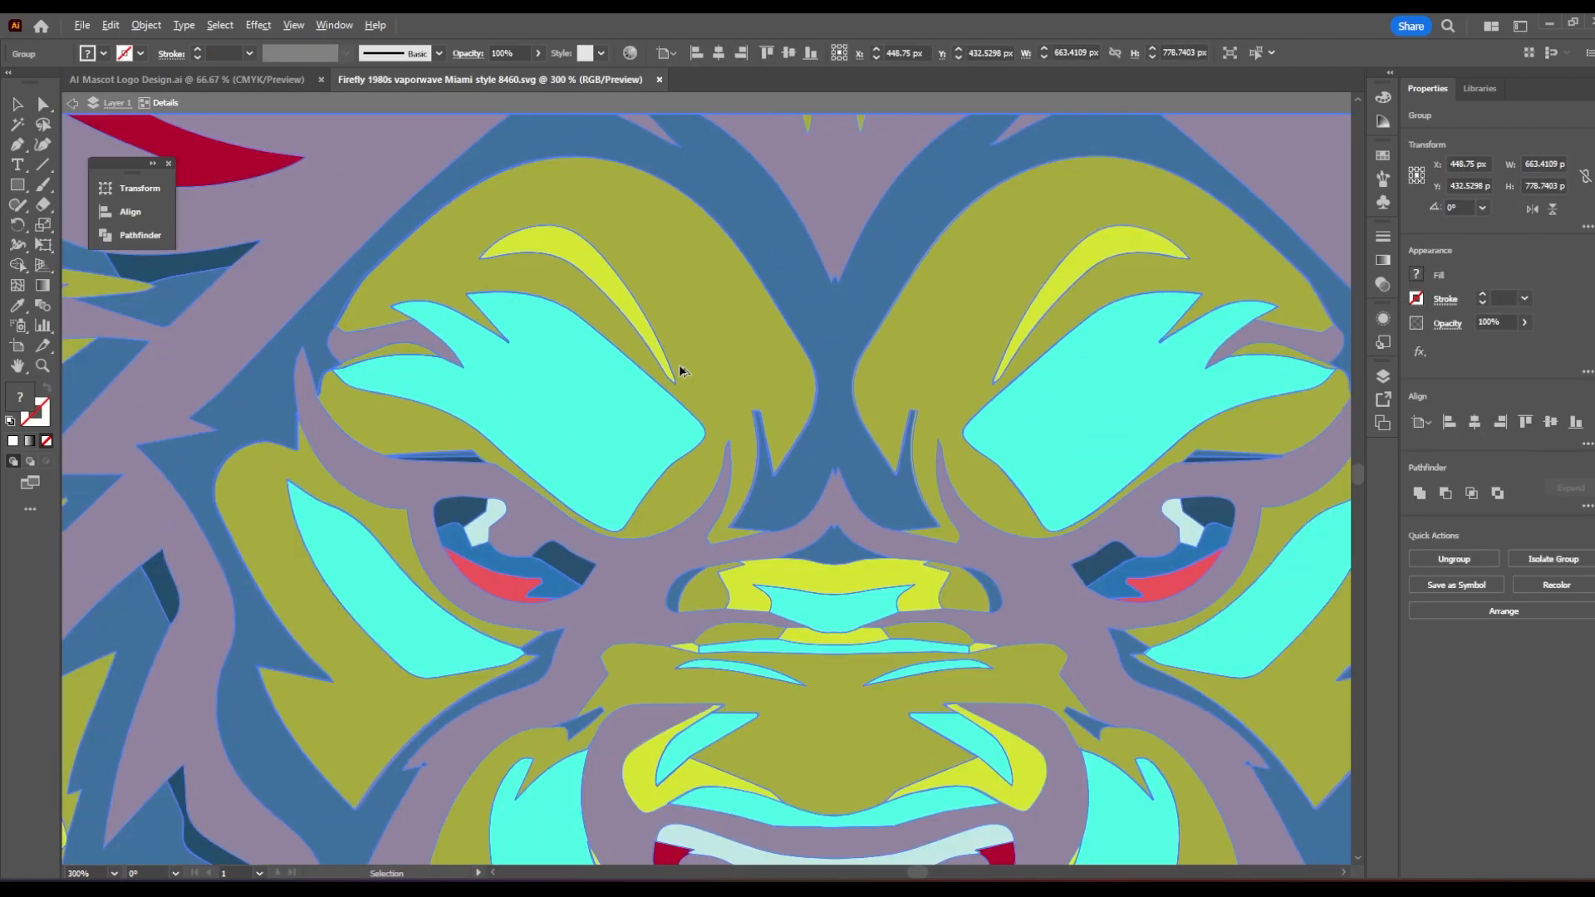
key("Escape")
scroll(679, 385, "down", 4)
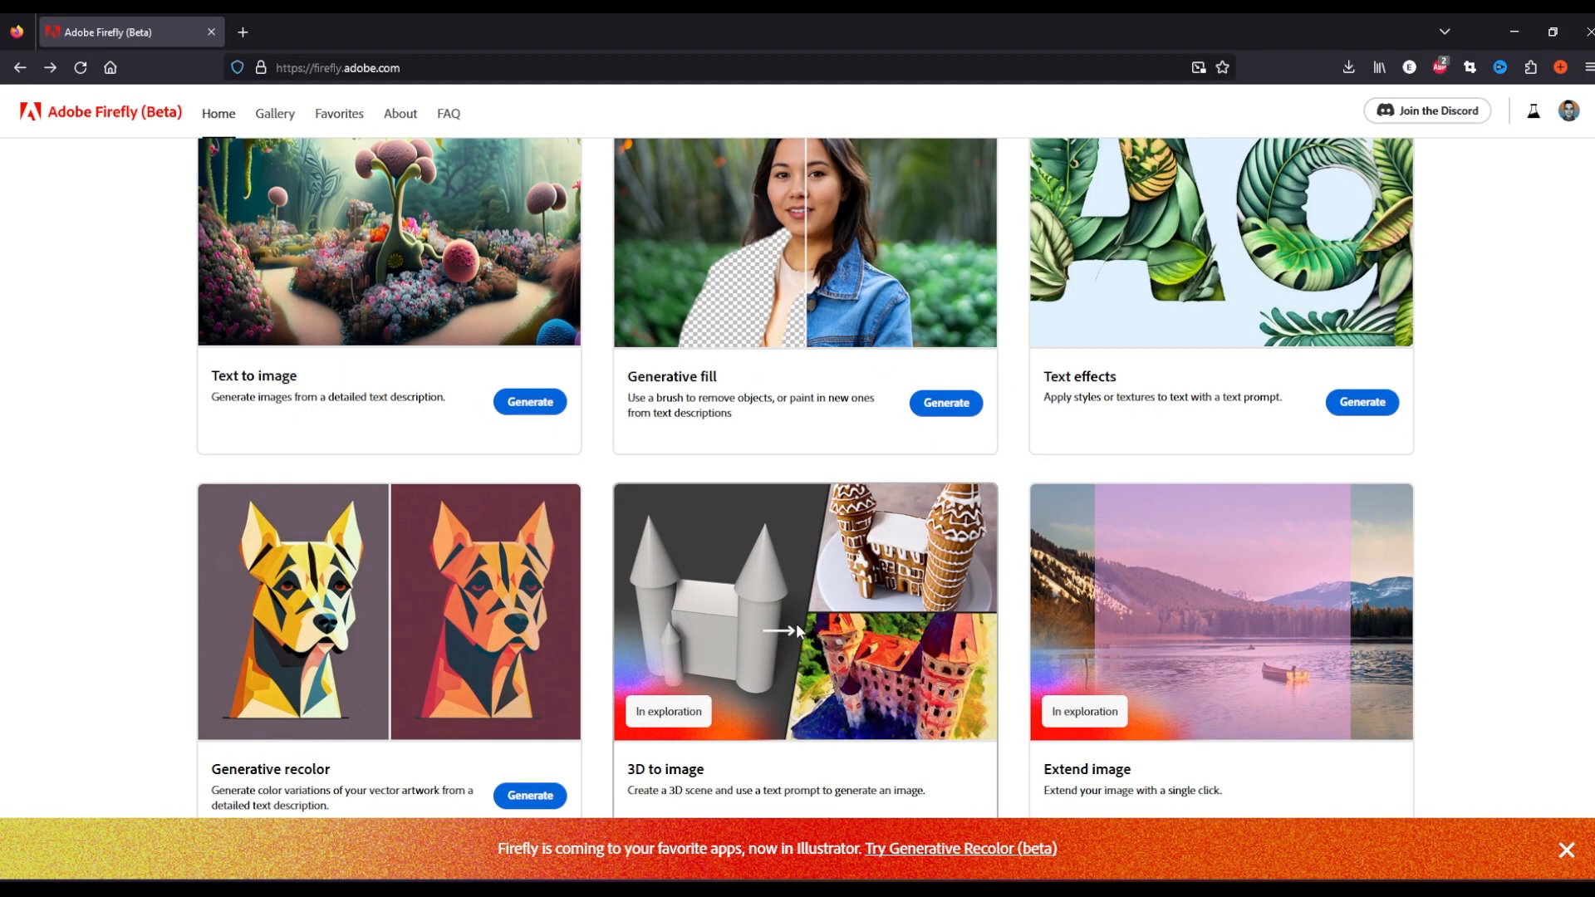
scroll(830, 627, "down", 5)
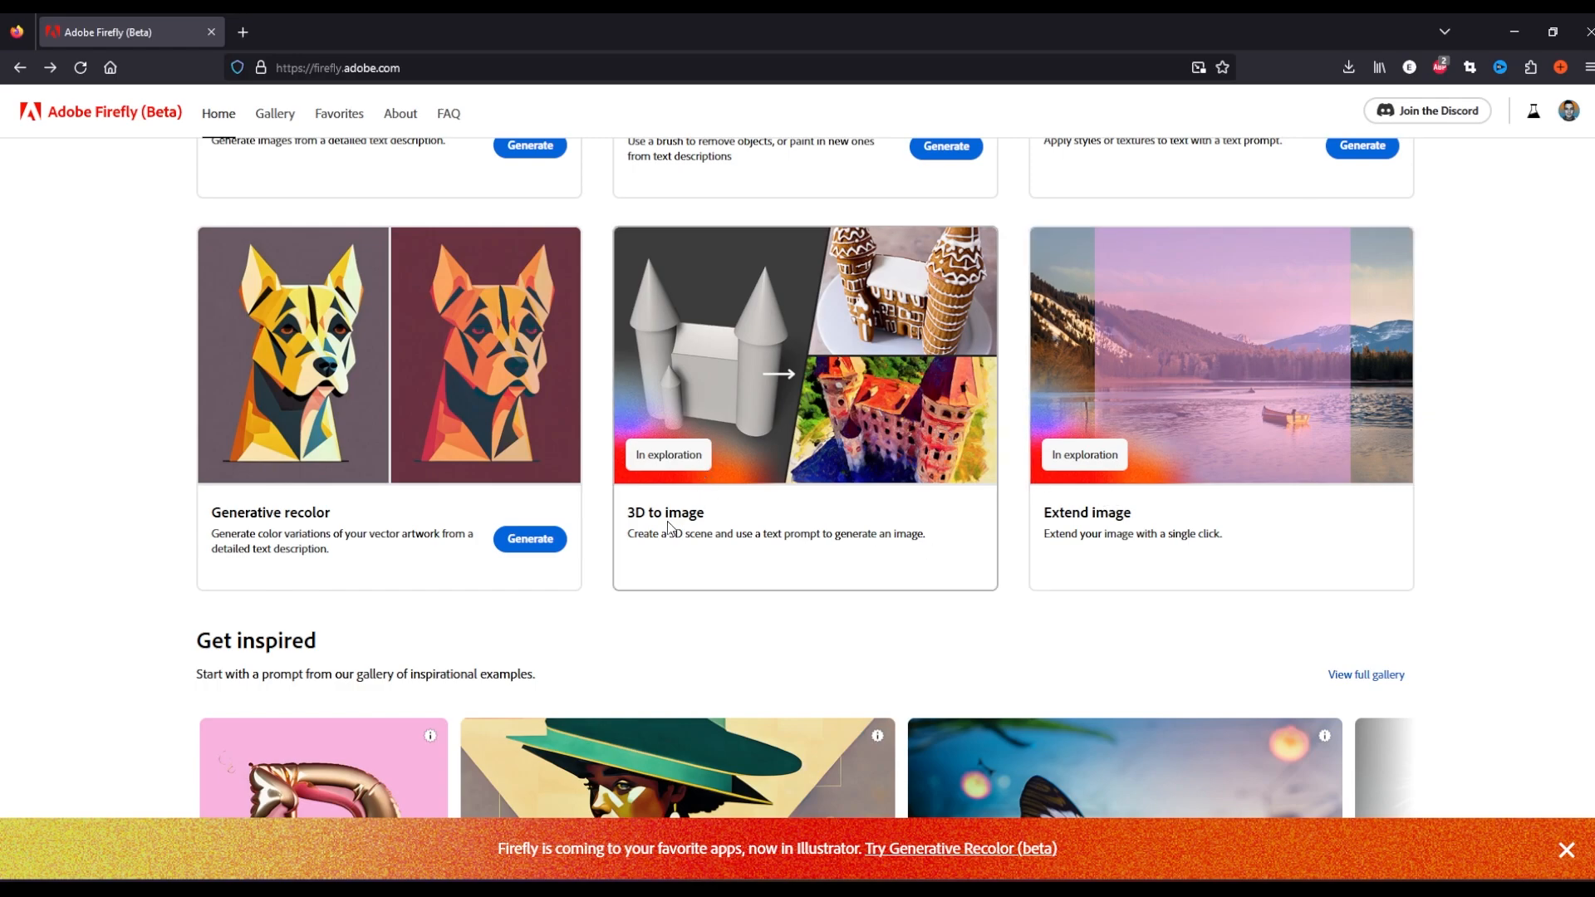
mouse_move(682, 514)
left_mouse_down()
mouse_move(705, 515)
mouse_move(653, 515)
left_mouse_up()
left_click(793, 525)
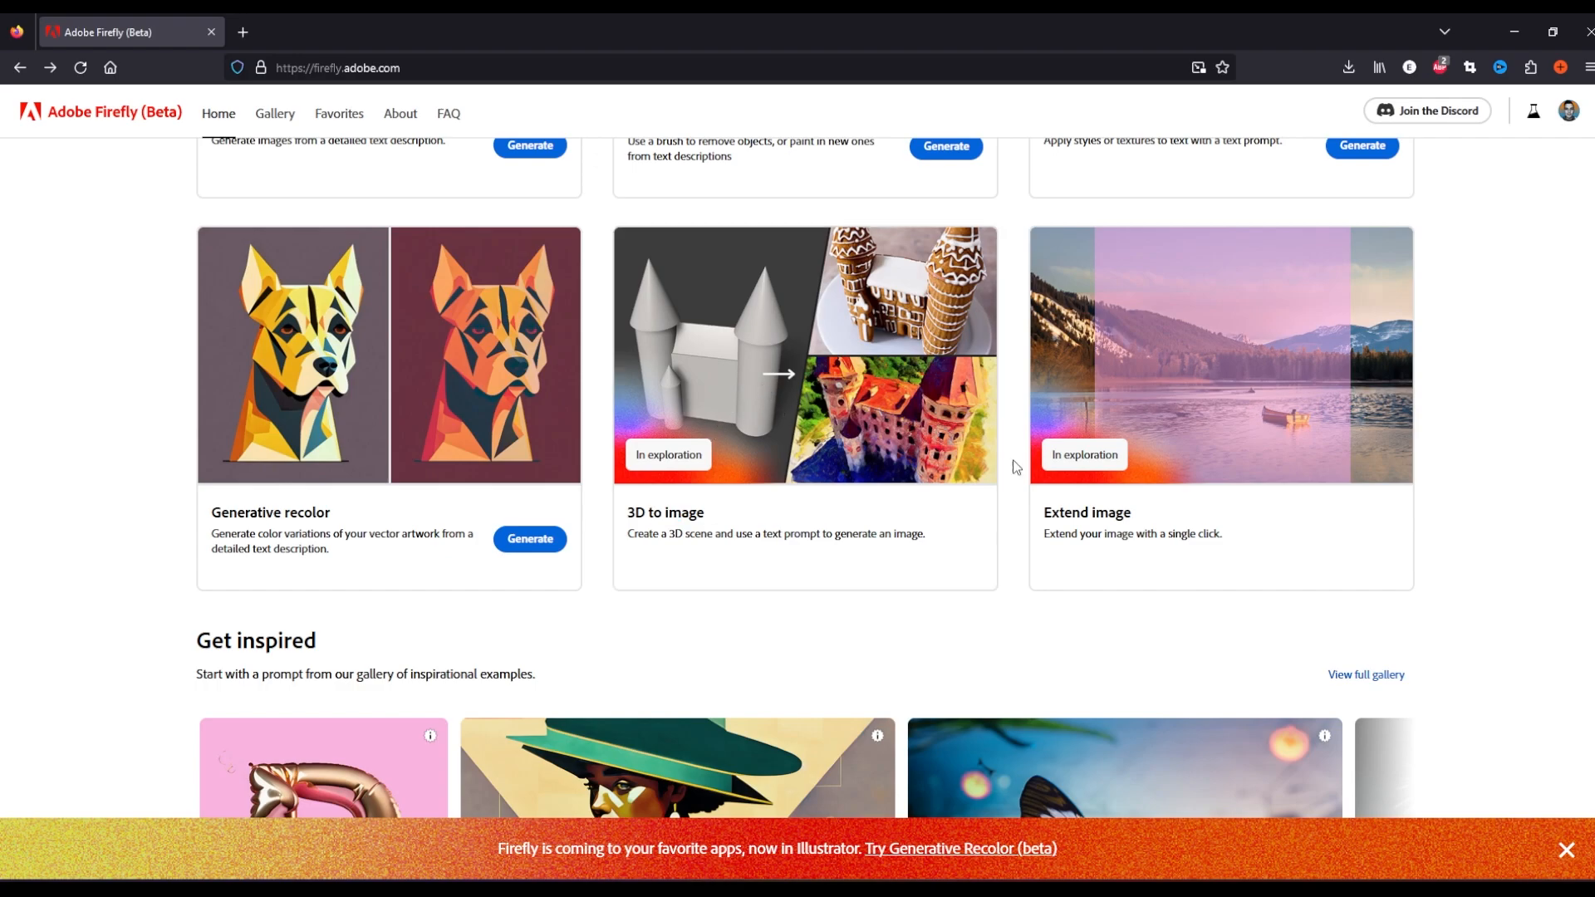